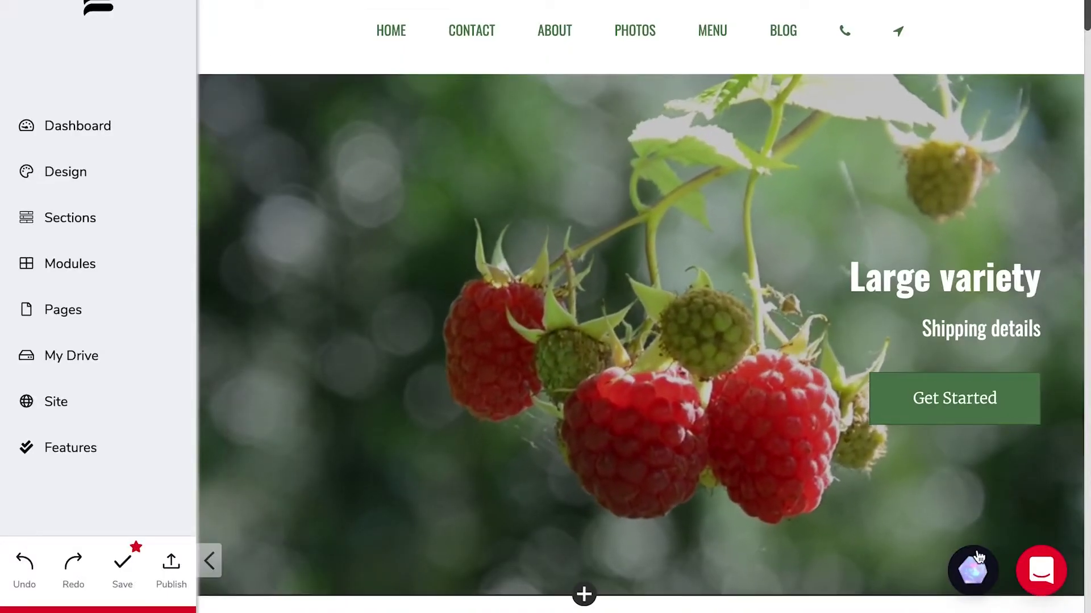
Step: Try AiDA's automatic website style change and undo it
click(971, 569)
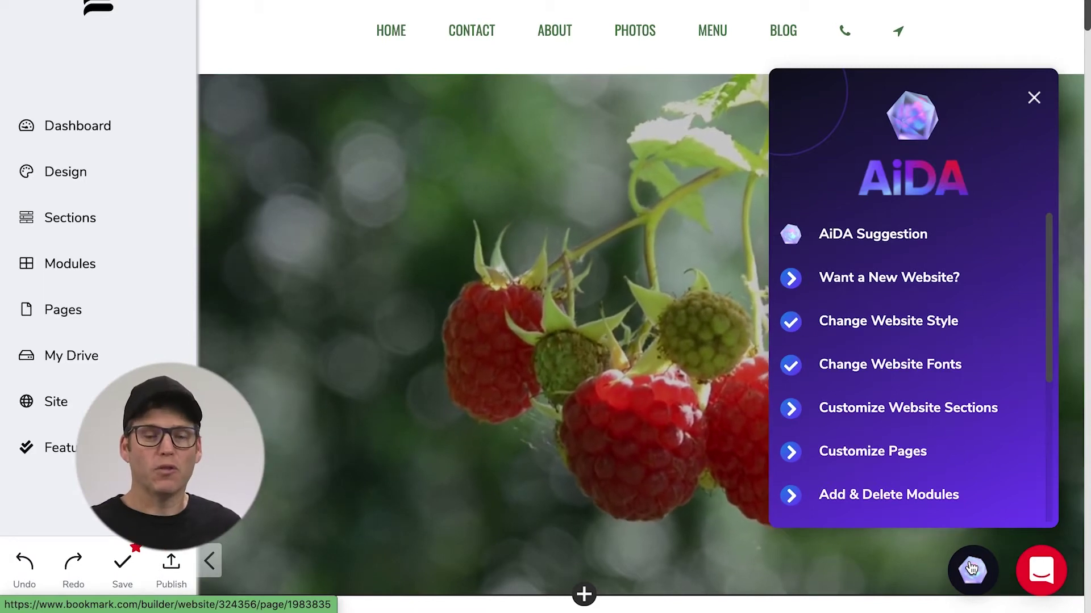
scroll(993, 427, down, 2)
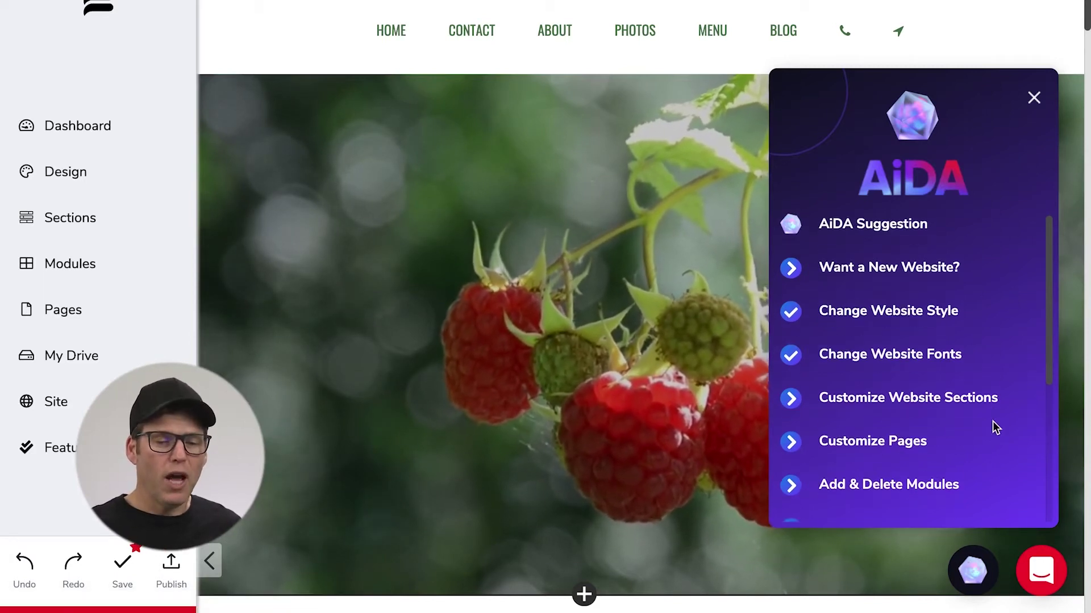
scroll(995, 427, down, 1)
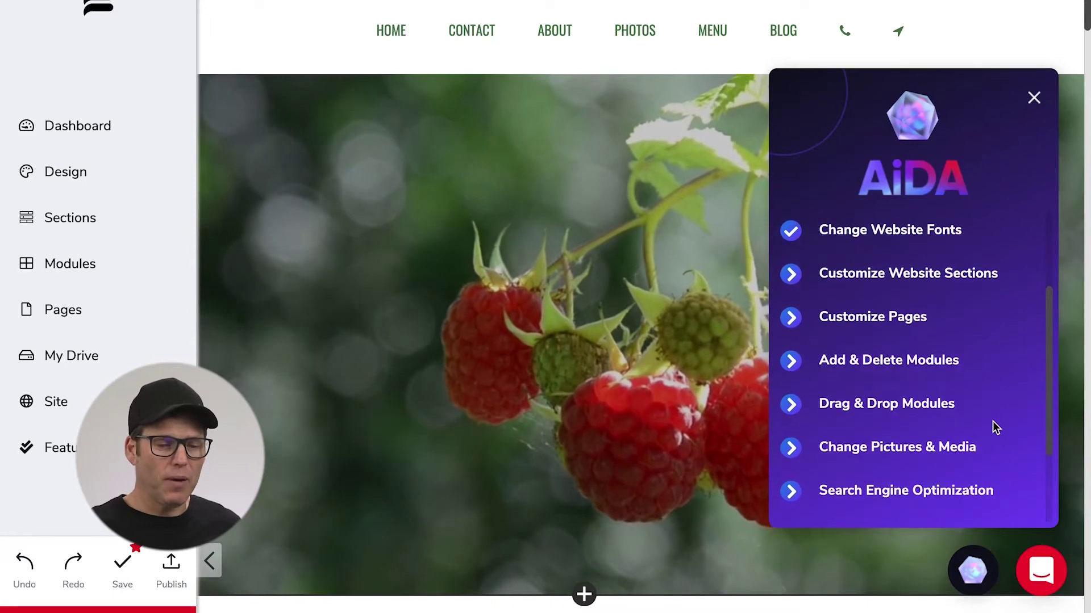
scroll(995, 427, up, 3)
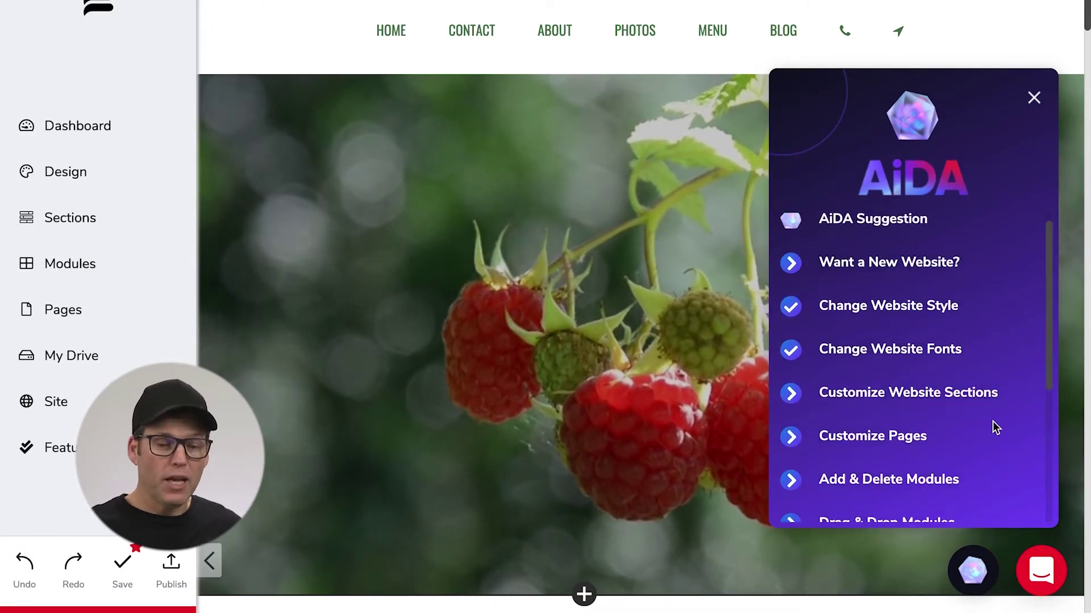
click(890, 314)
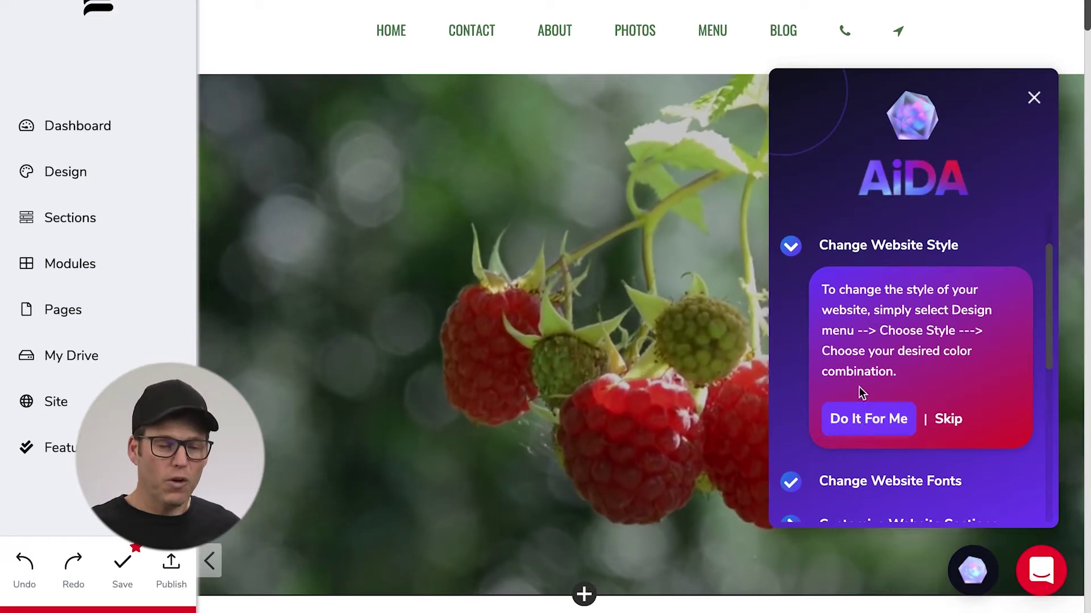
click(868, 420)
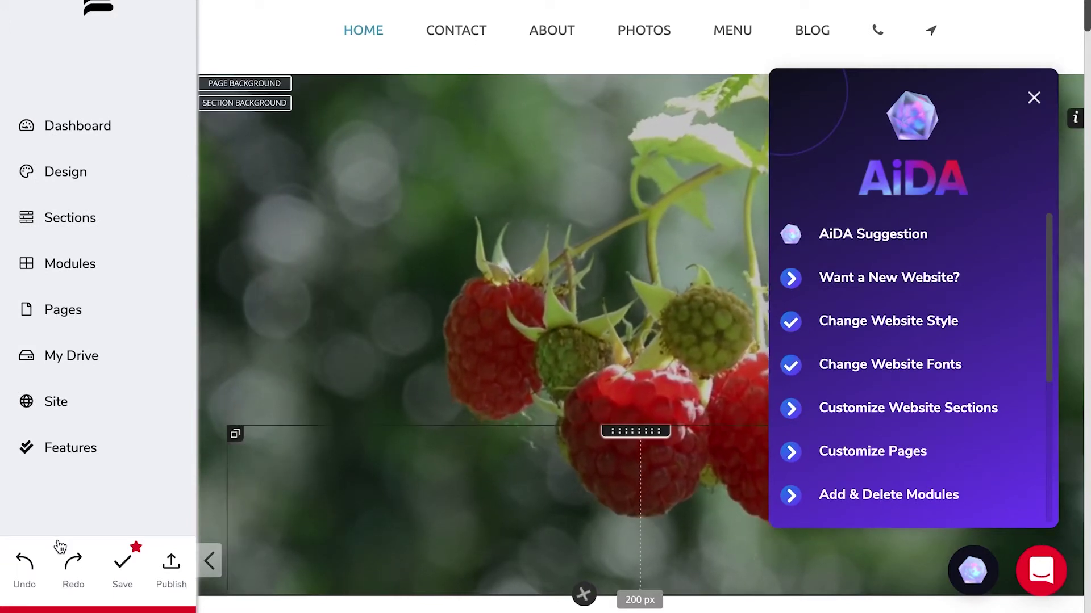
click(26, 564)
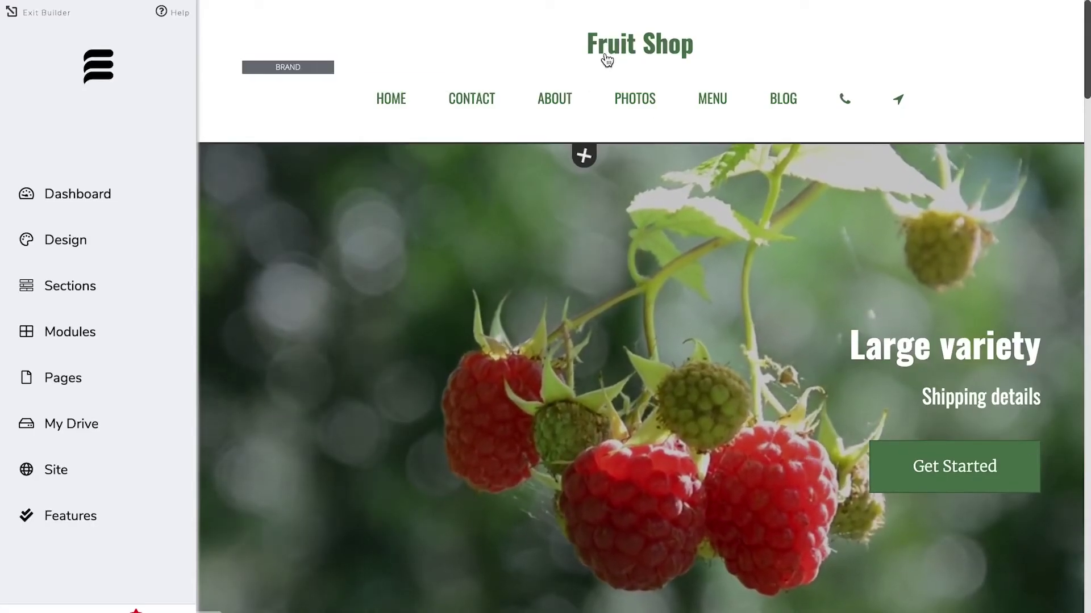
Step: Change the site's text brand title in the header to "The Pear and Apple"
click(299, 69)
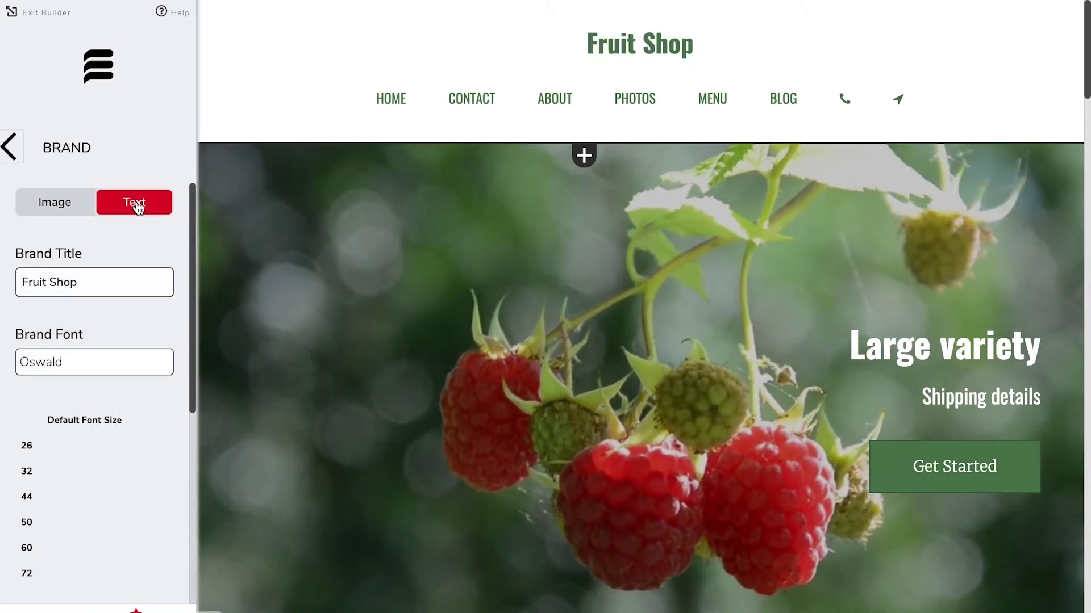
drag(90, 285, 1, 292)
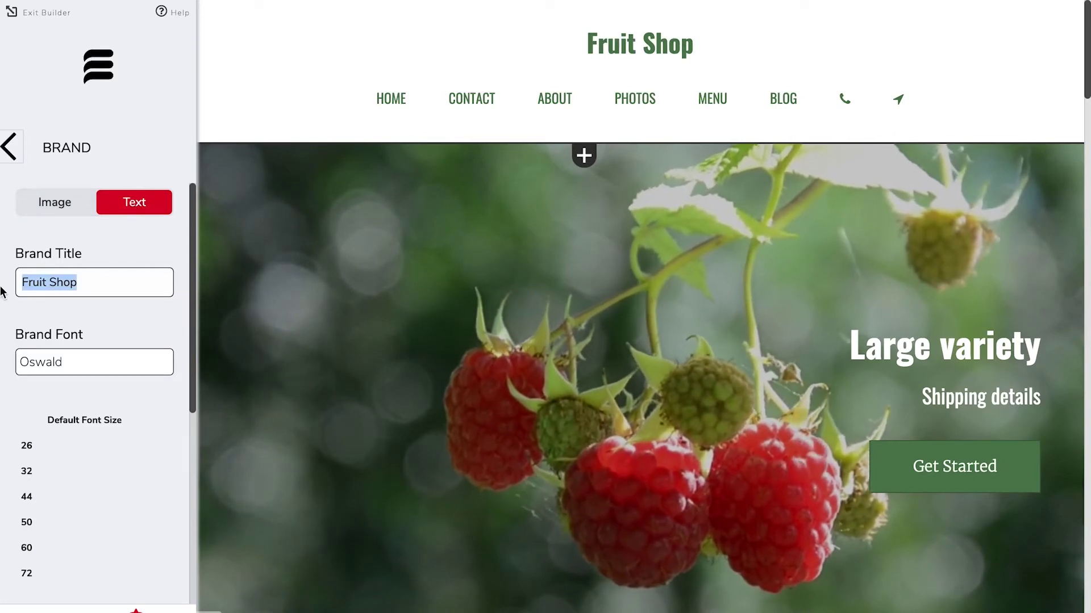
text(The Pear and Apple)
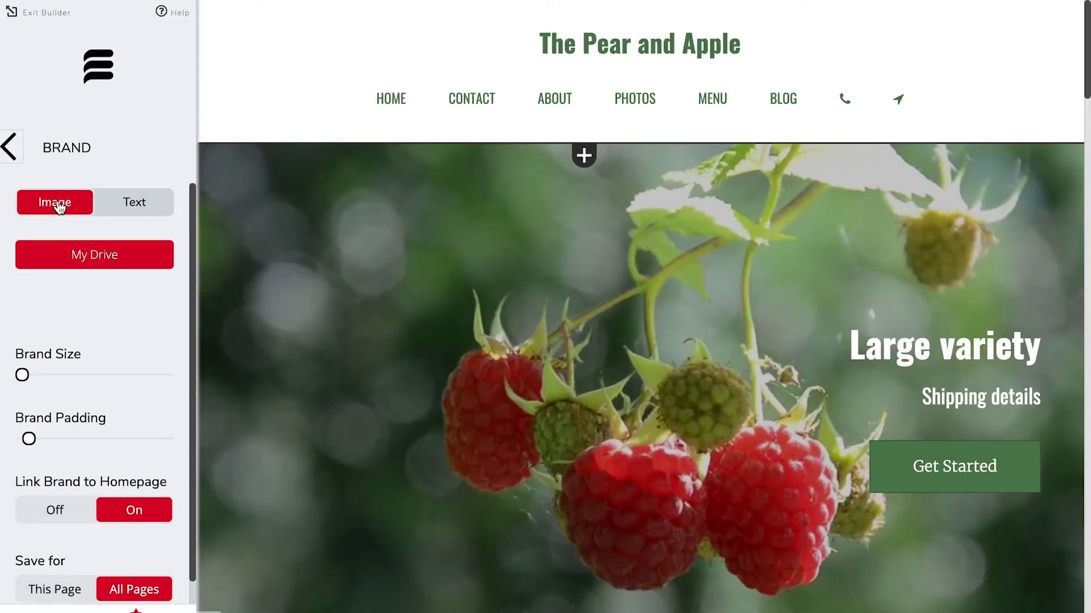
Step: Switch the brand to an image and create and open a folder named Brand in My Drive's Images folder
click(76, 257)
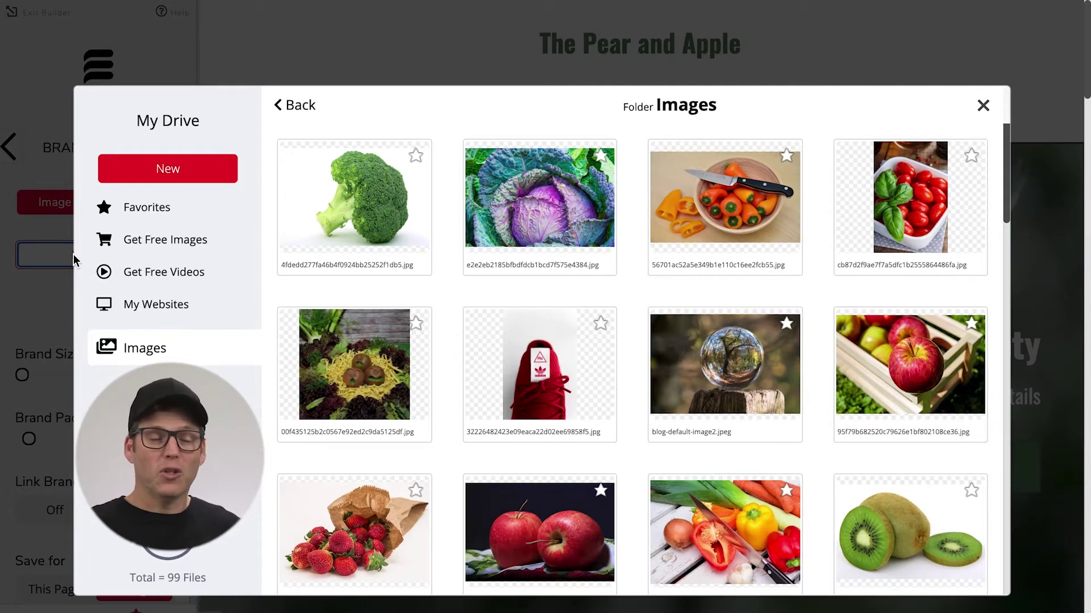
scroll(445, 441, down, 10)
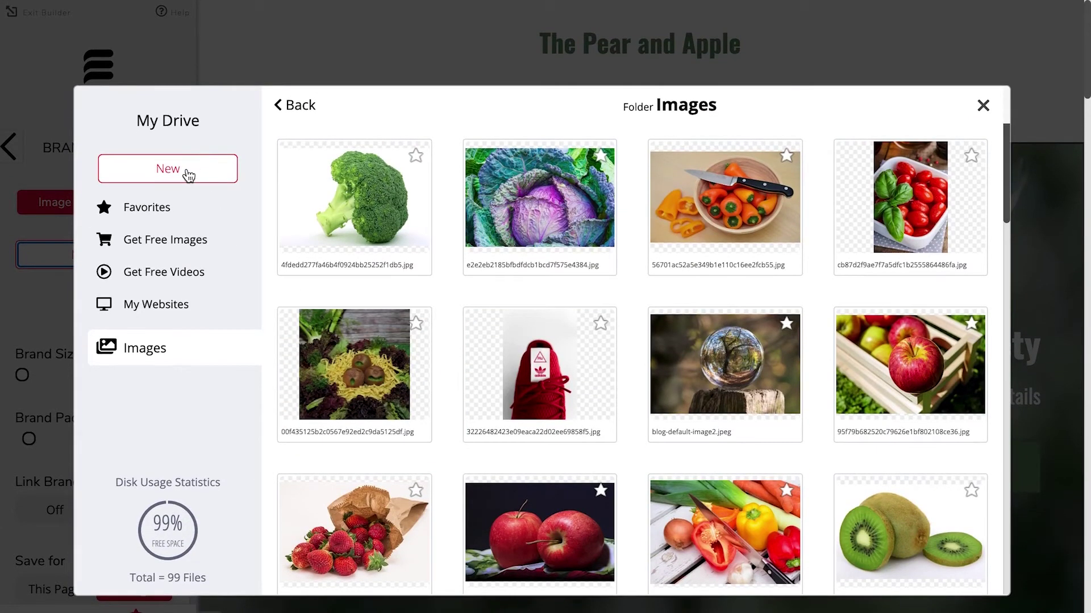
click(188, 177)
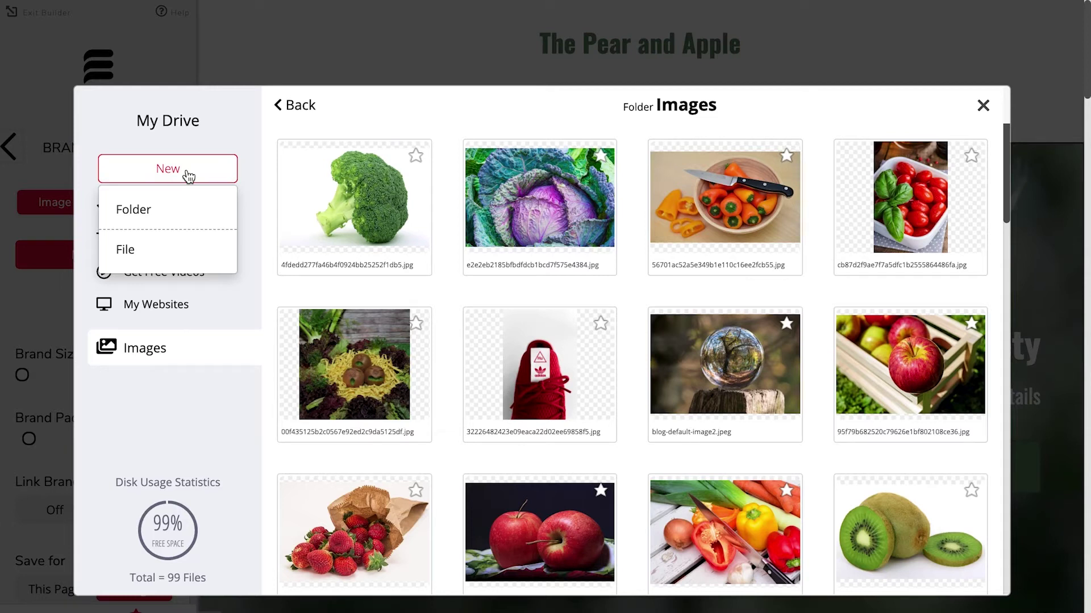
click(137, 211)
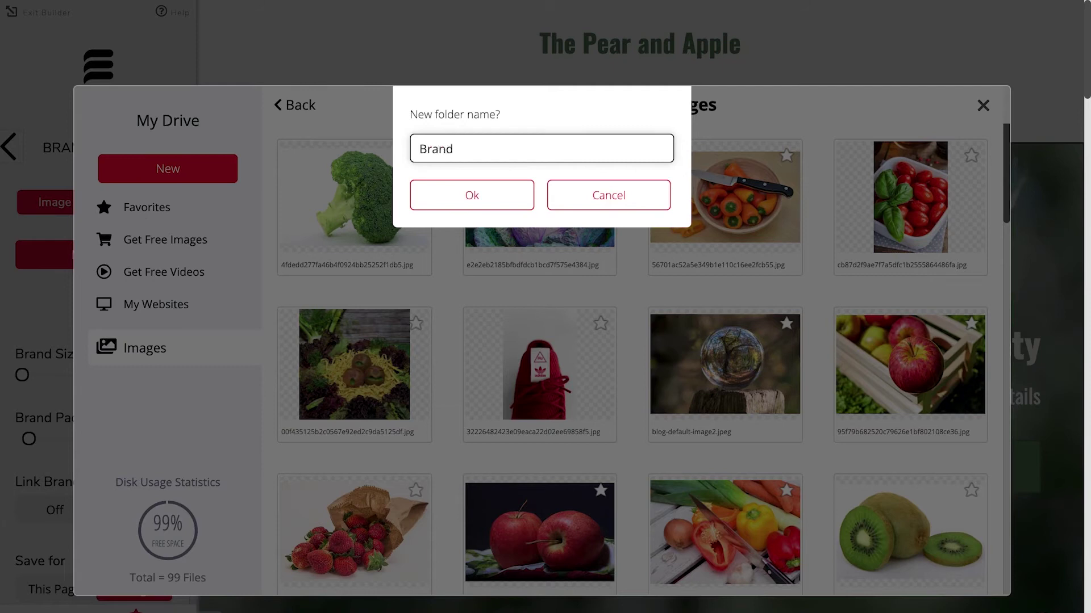
click(442, 196)
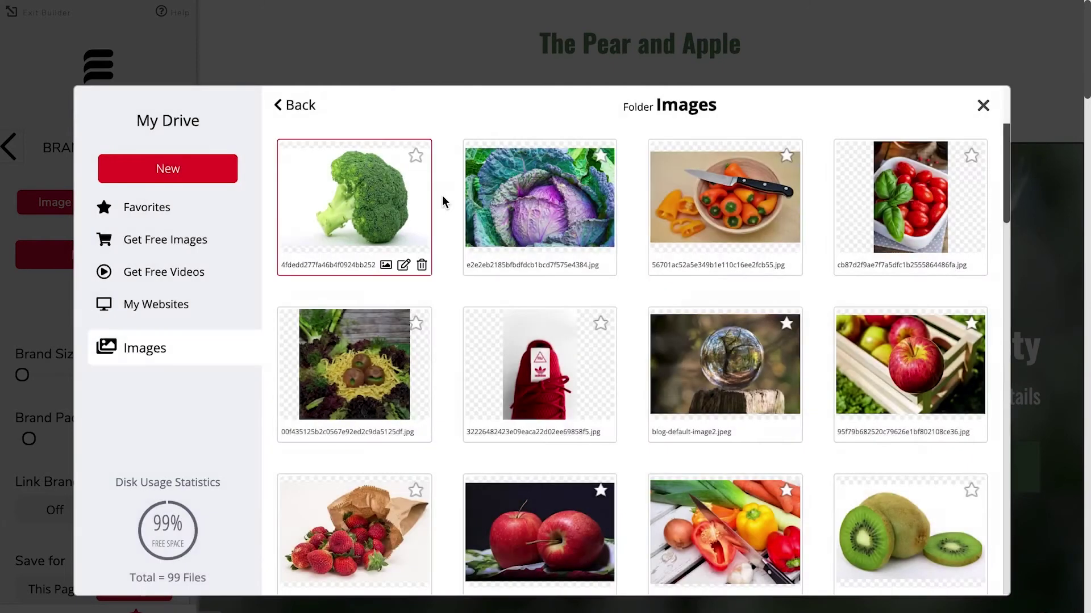
click(357, 196)
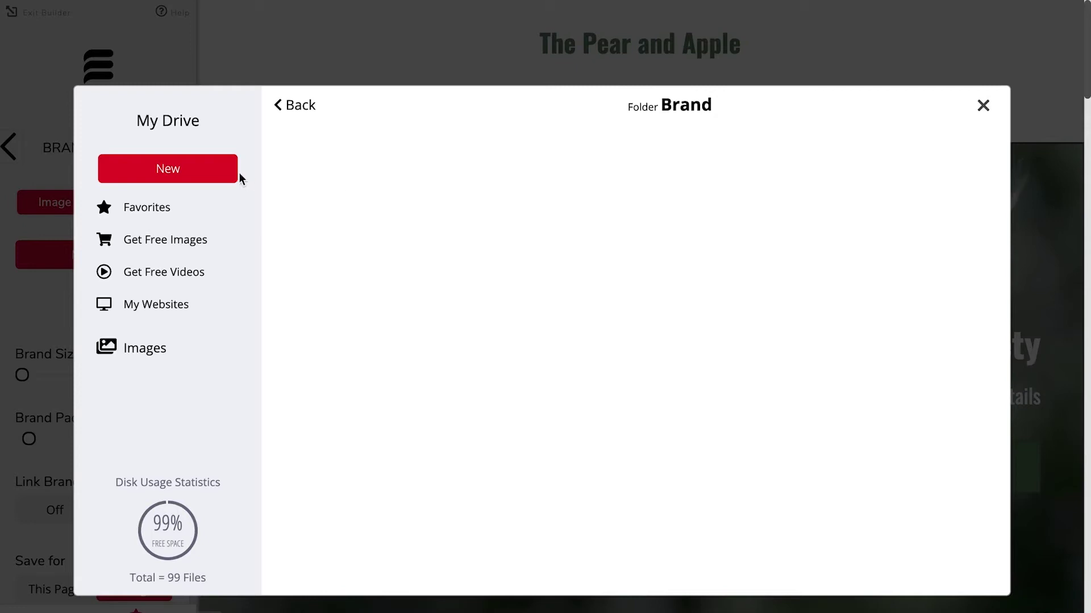
Step: Upload The Pear and Apple Logo.png from the computer's Demo folder into the Brand folder and use it as the site's brand image
click(182, 182)
click(140, 253)
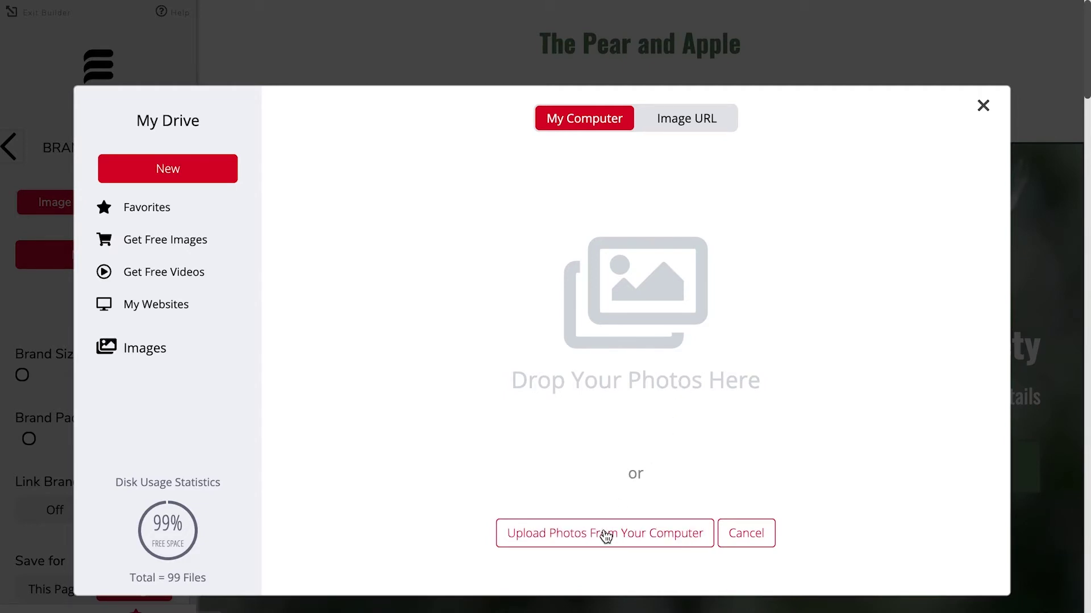
click(605, 536)
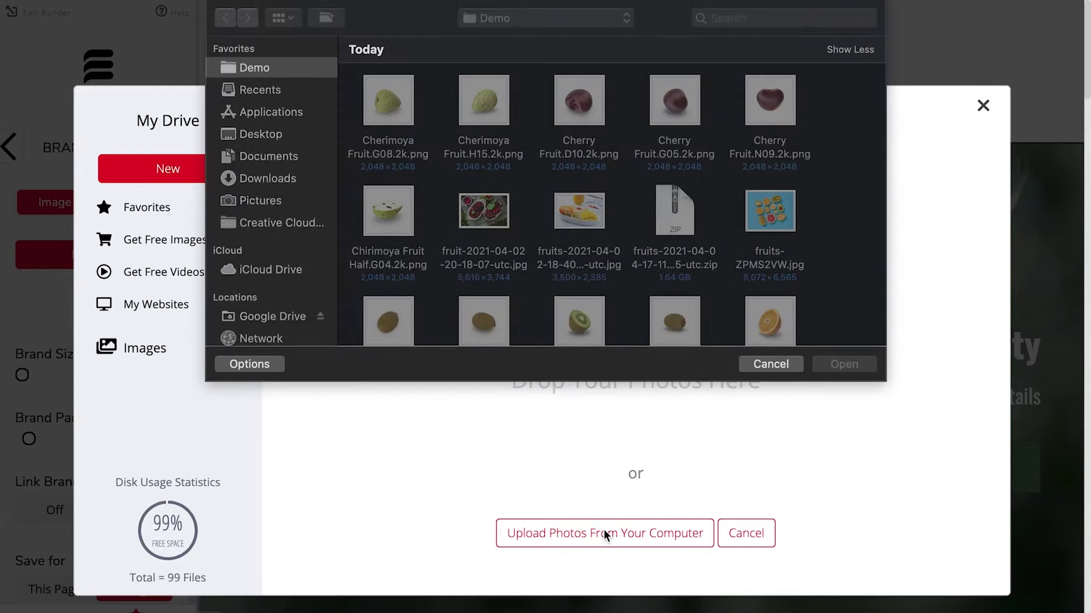
scroll(554, 187, down, 10)
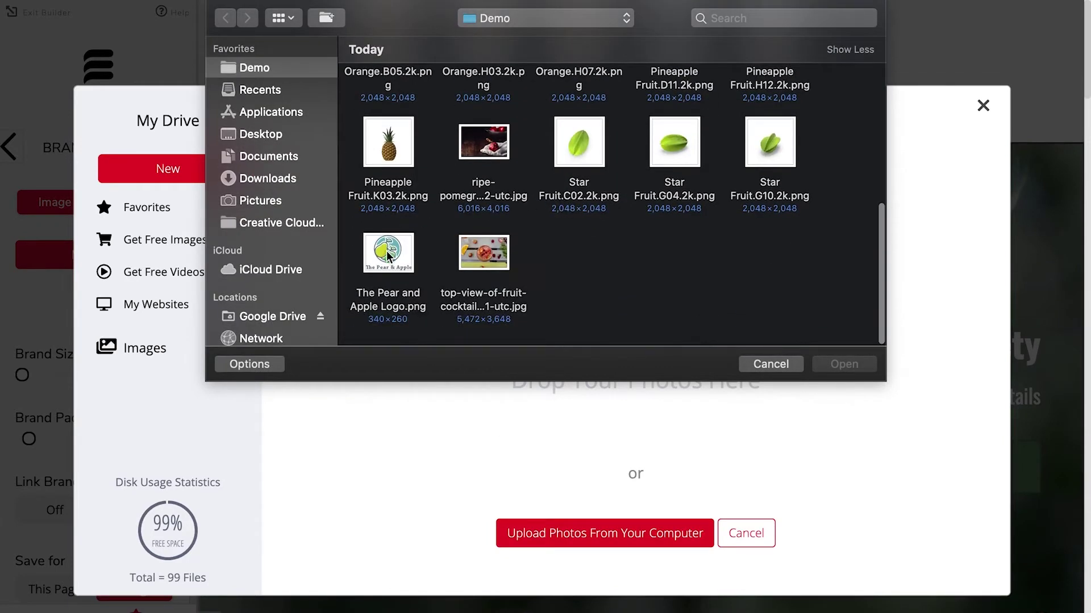
click(388, 253)
click(844, 365)
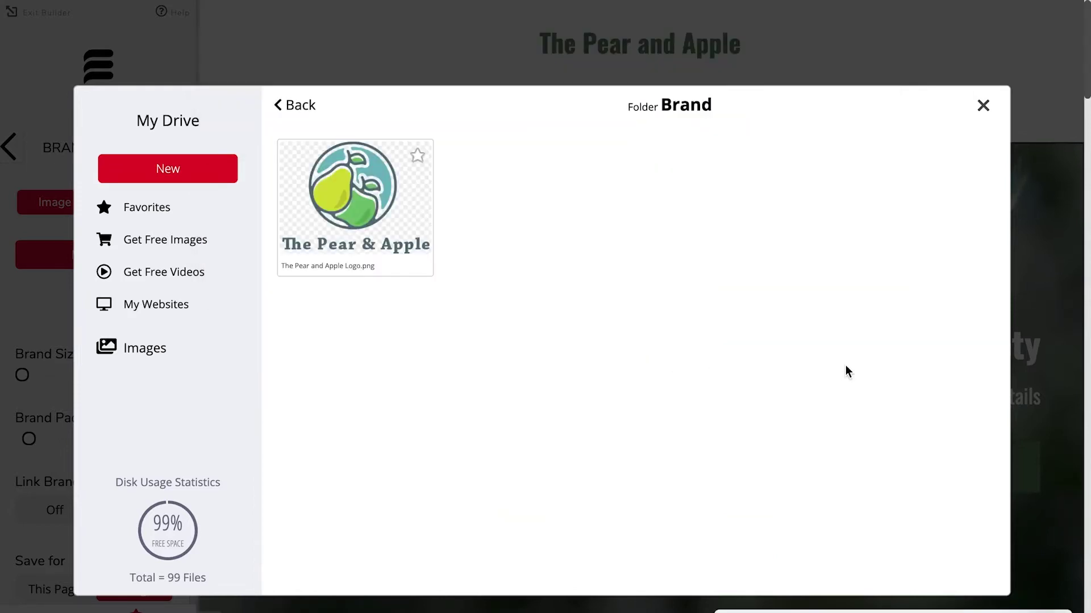
click(373, 196)
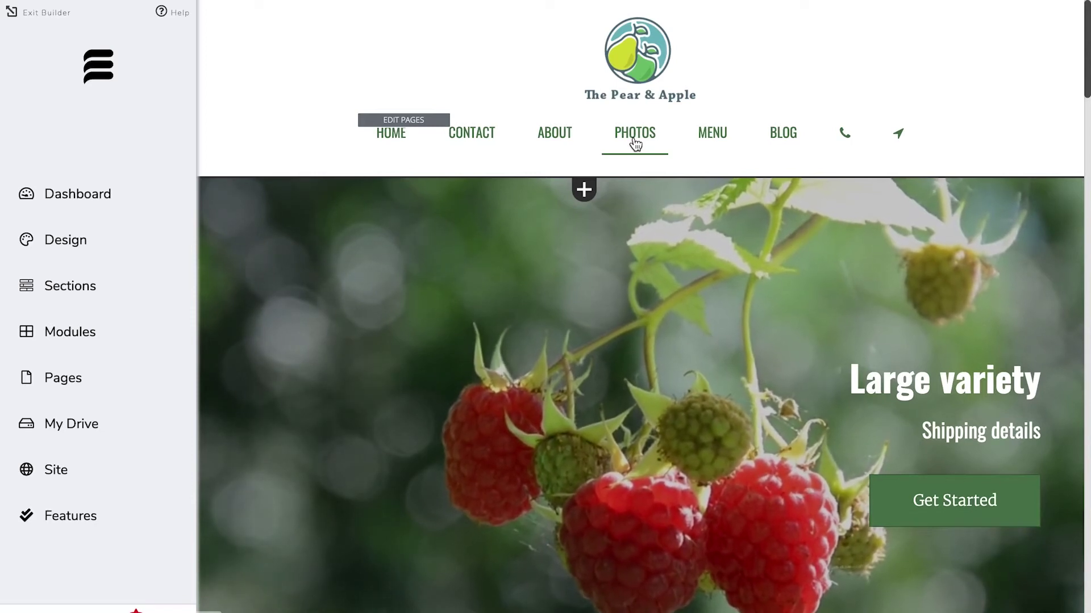
Step: Change the menu navigation font to Montserrat in the site's design settings
click(63, 246)
scroll(92, 403, down, 3)
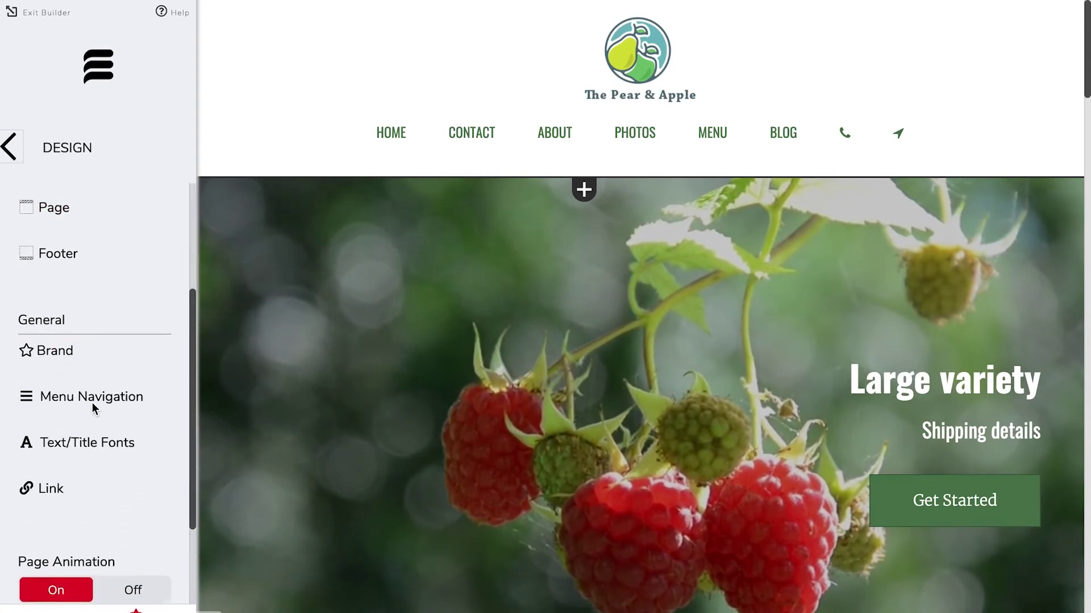
click(92, 400)
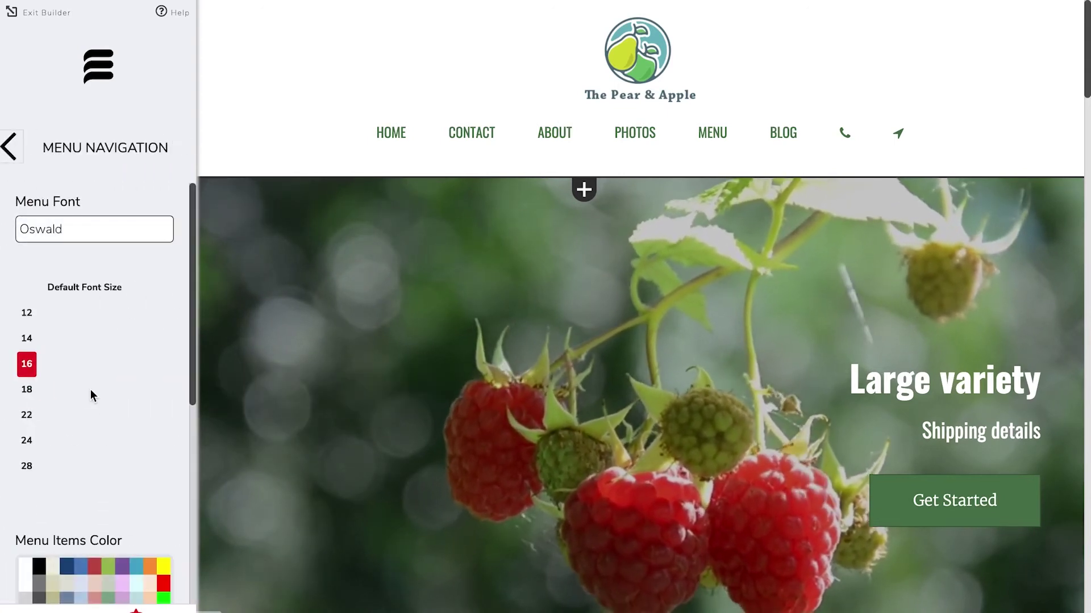
click(74, 229)
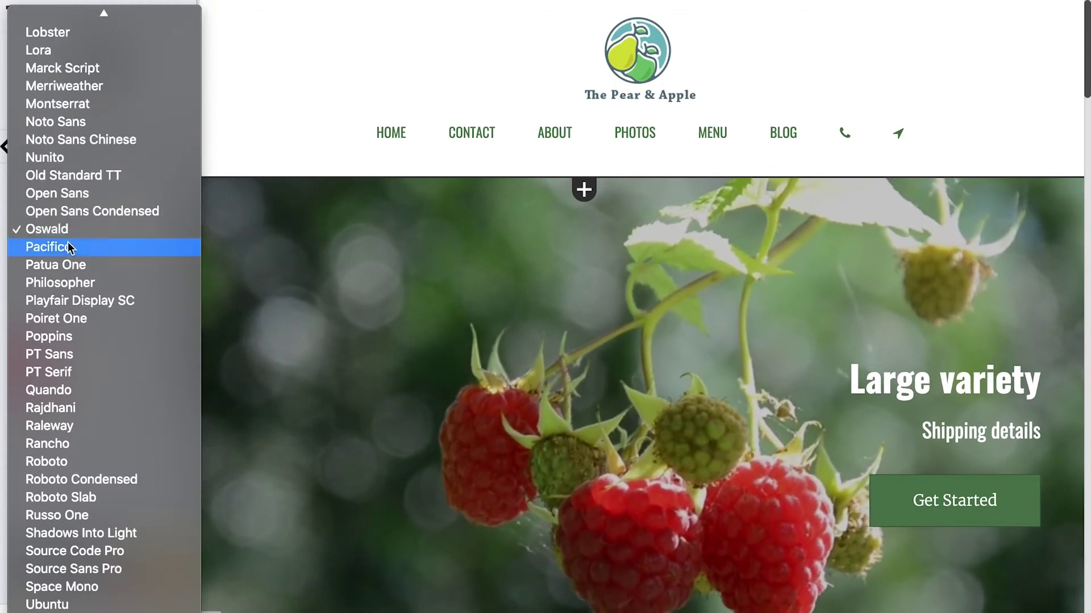
click(72, 106)
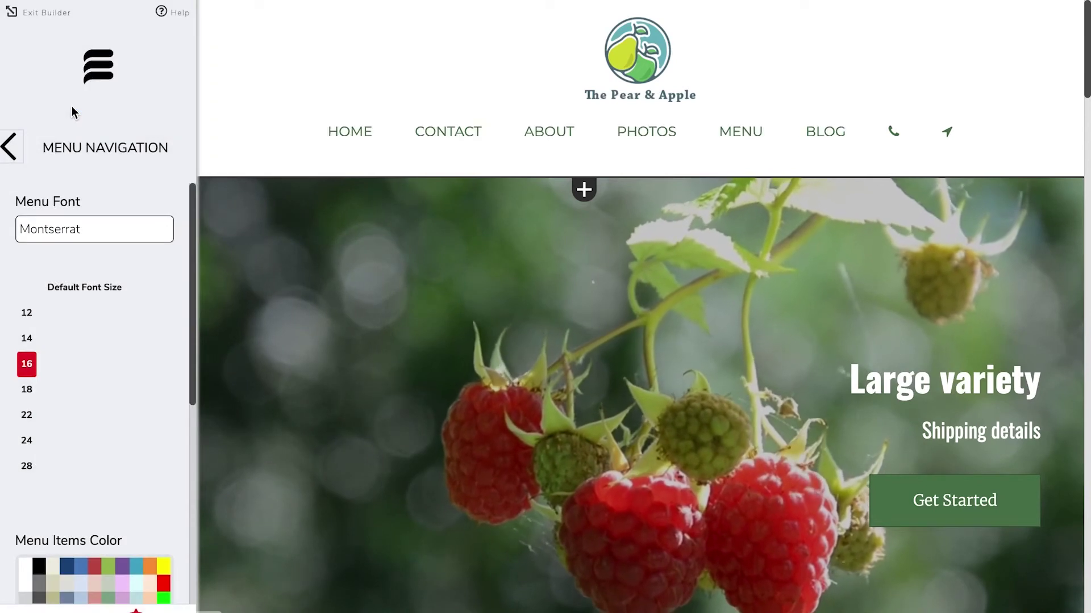
Step: Set the menu navigation font size to 14 and the menu items color to teal blue
scroll(67, 372, down, 1)
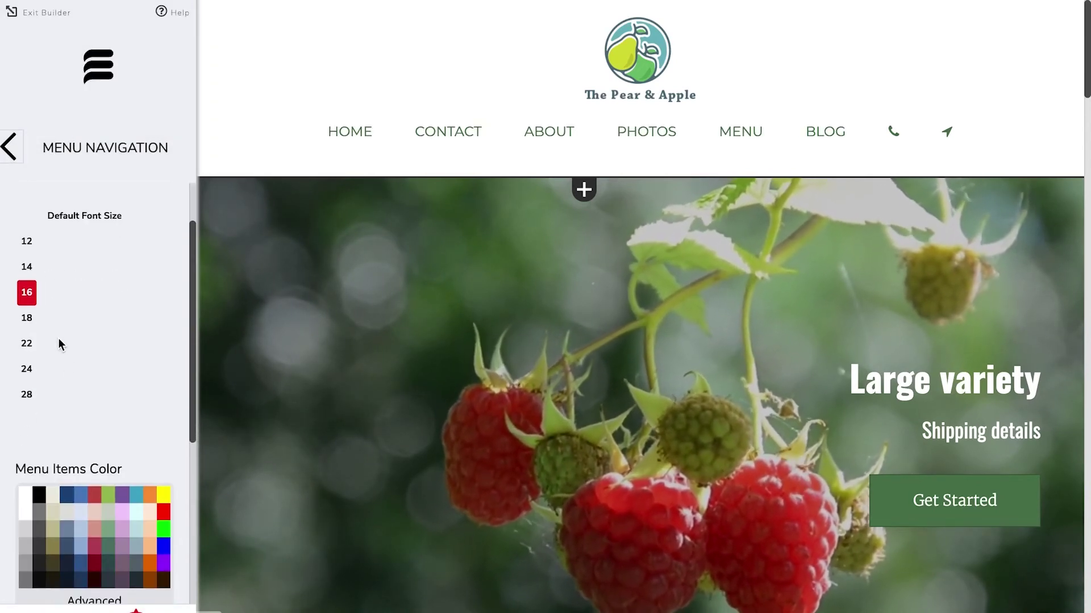
click(26, 268)
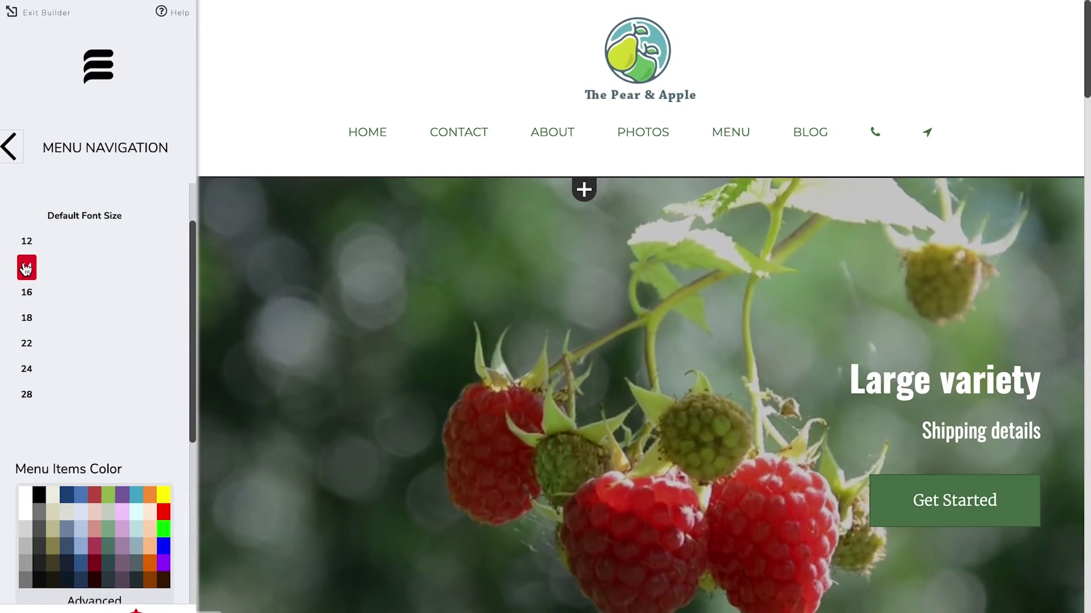
scroll(49, 502, down, 2)
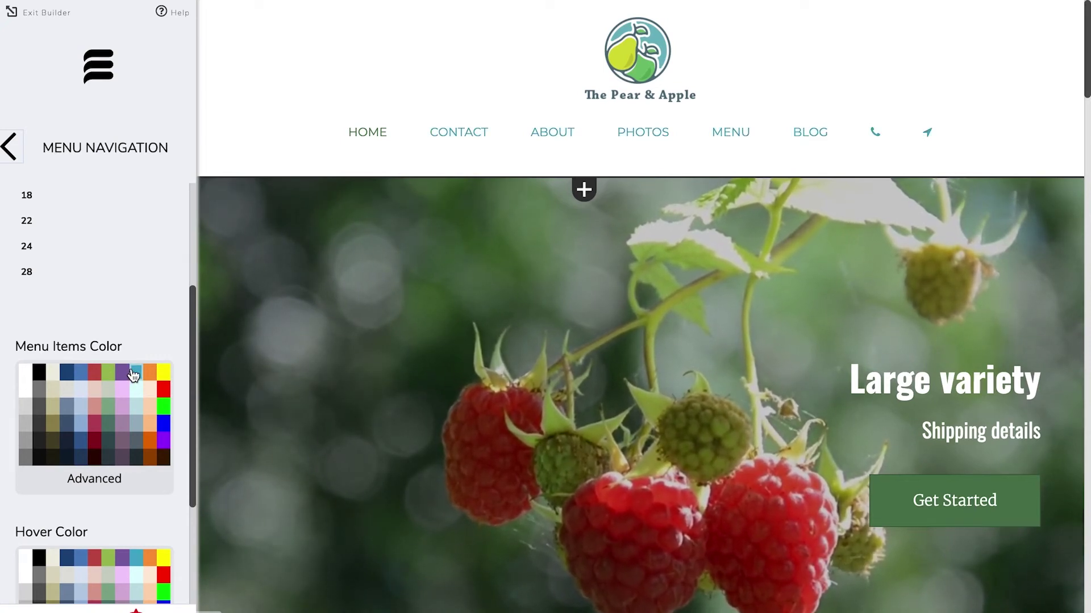
click(10, 147)
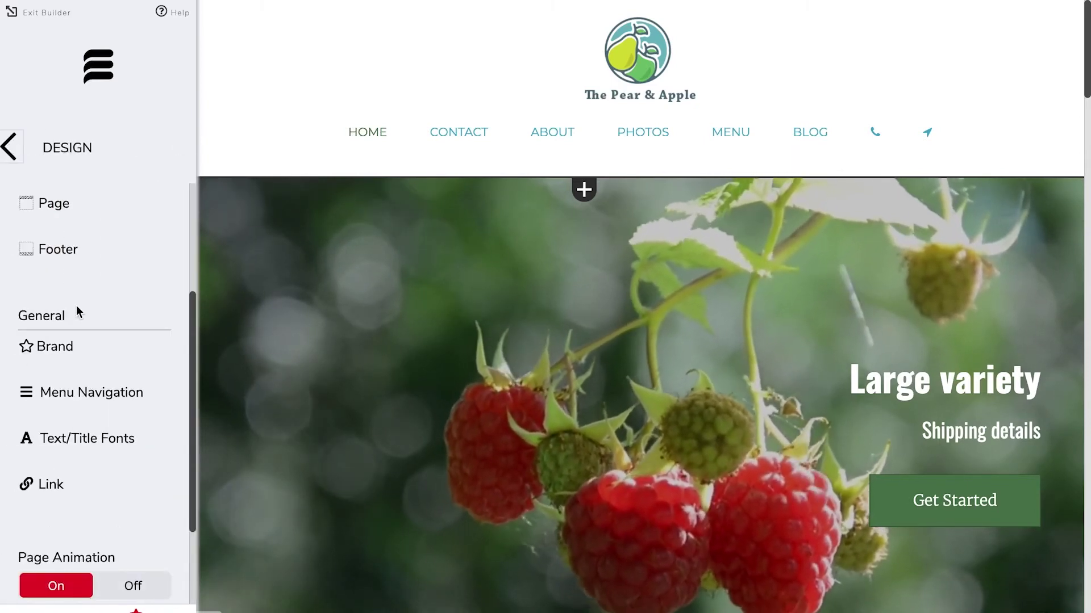
Step: Try a pale green background for the top menu, settle on white, and save it for all pages
scroll(76, 330, up, 3)
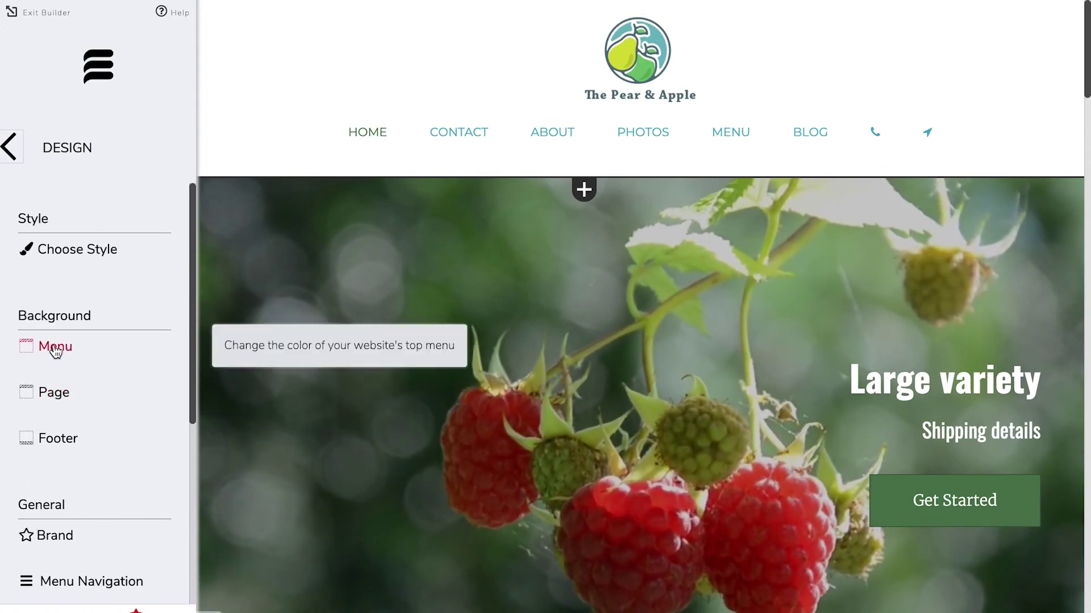
click(56, 347)
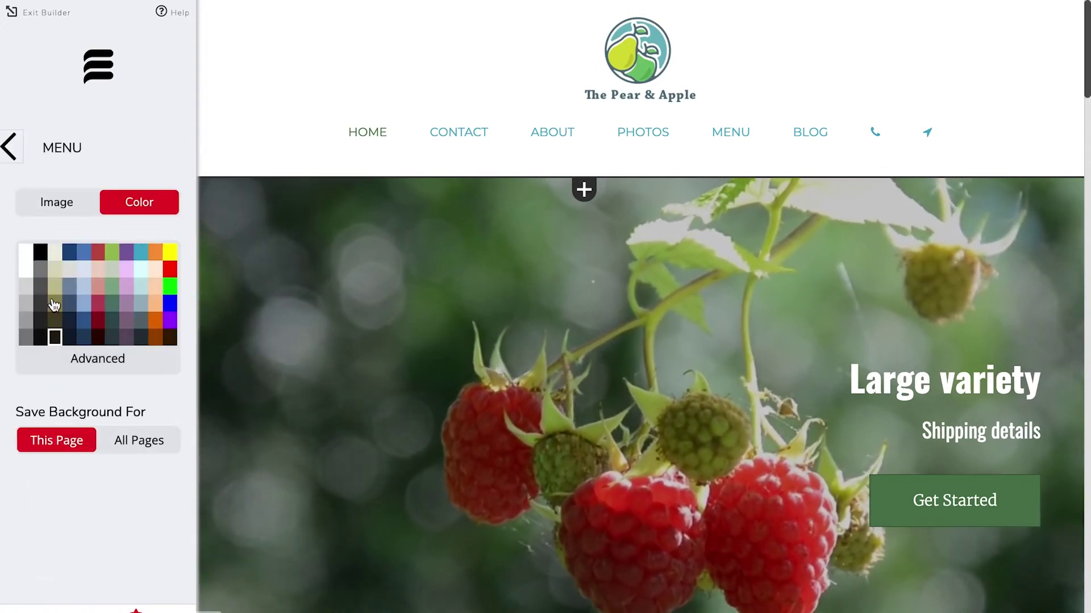
click(112, 273)
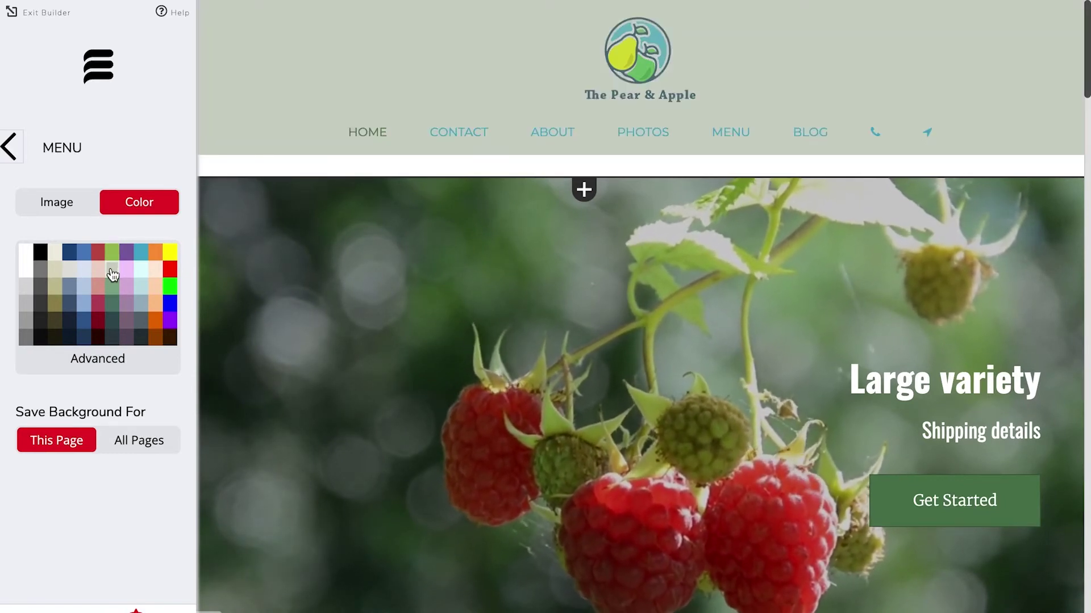
click(23, 255)
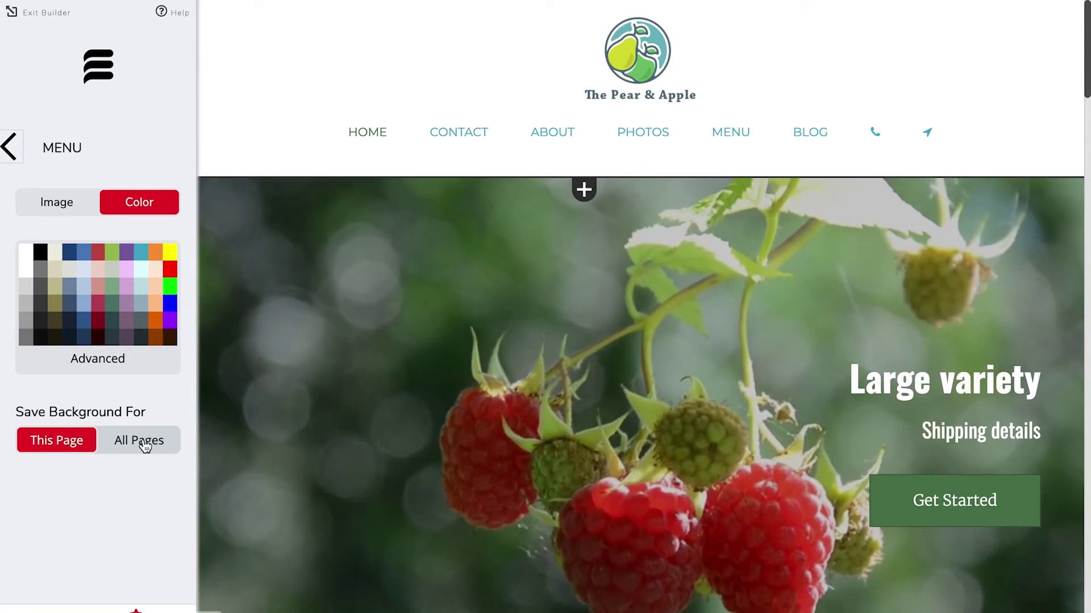
click(146, 447)
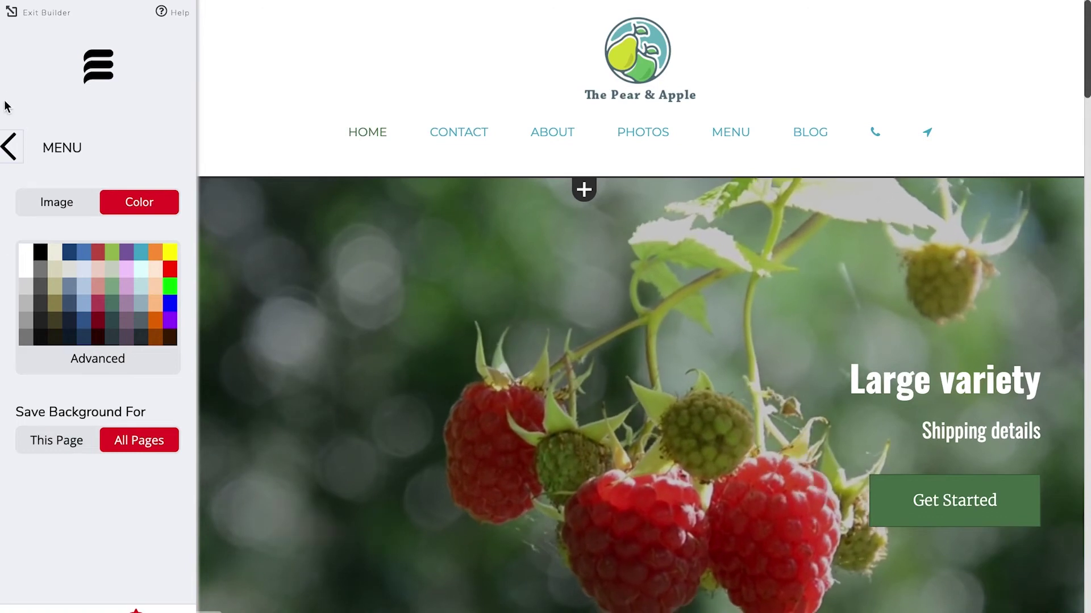
click(9, 146)
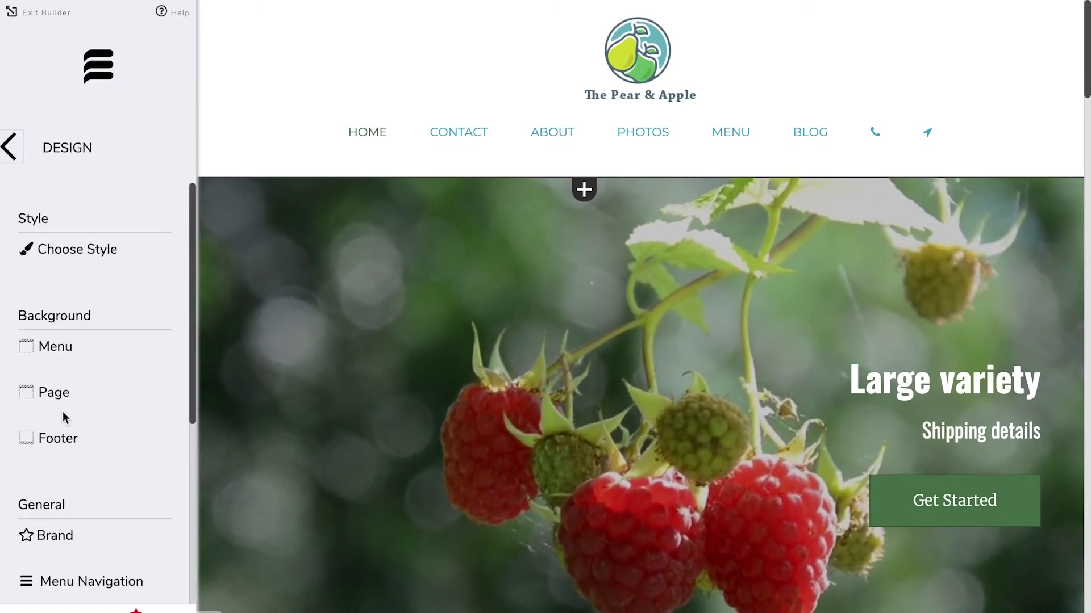
Step: Enlarge the brand logo to a medium size, increase its padding slightly, and save the brand settings
scroll(64, 416, down, 5)
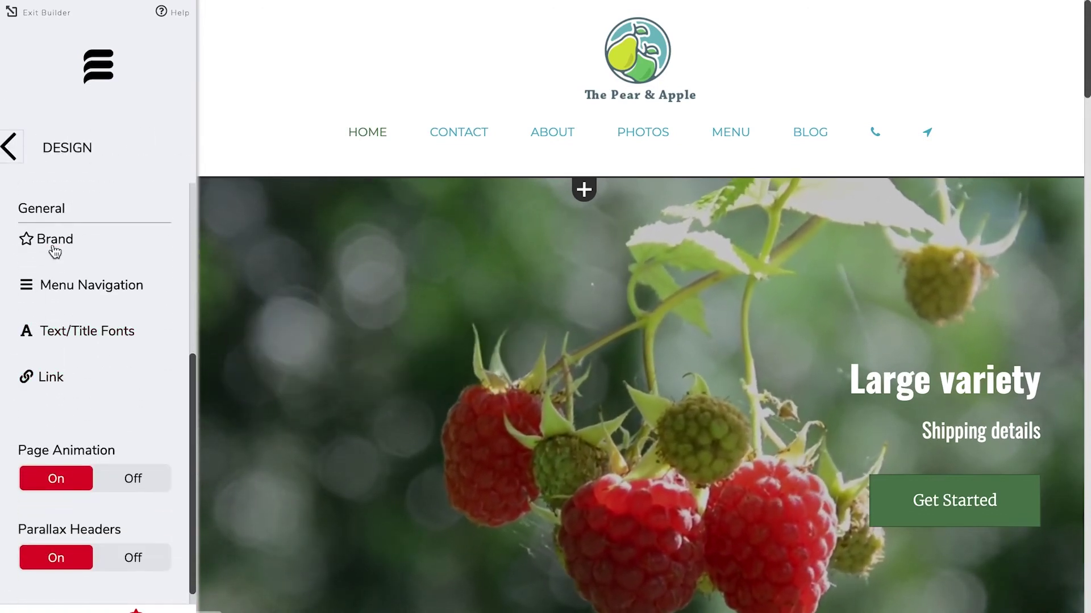
click(55, 250)
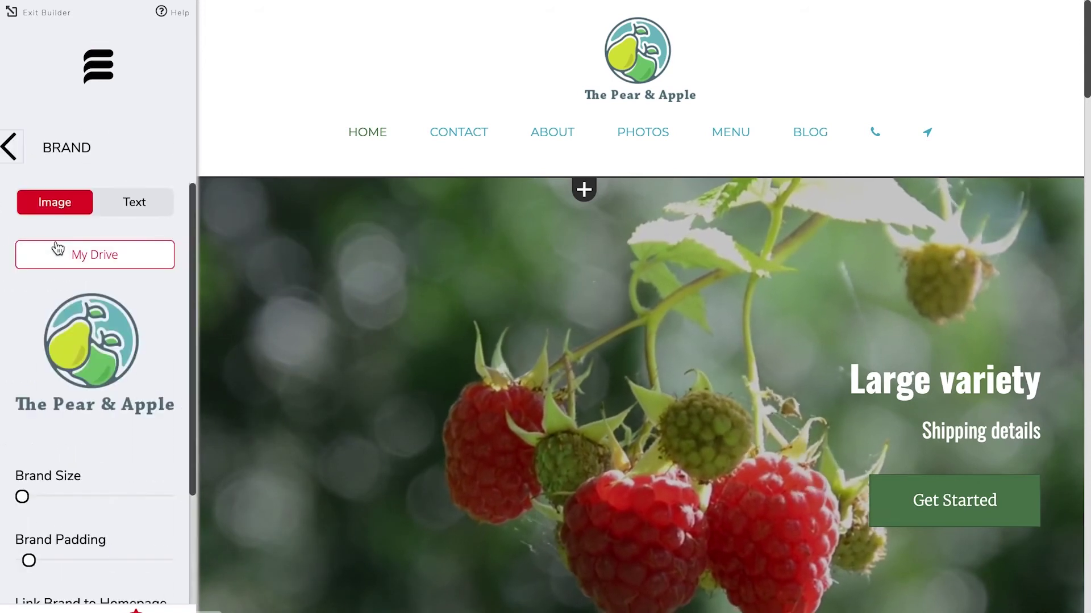
scroll(69, 429, down, 2)
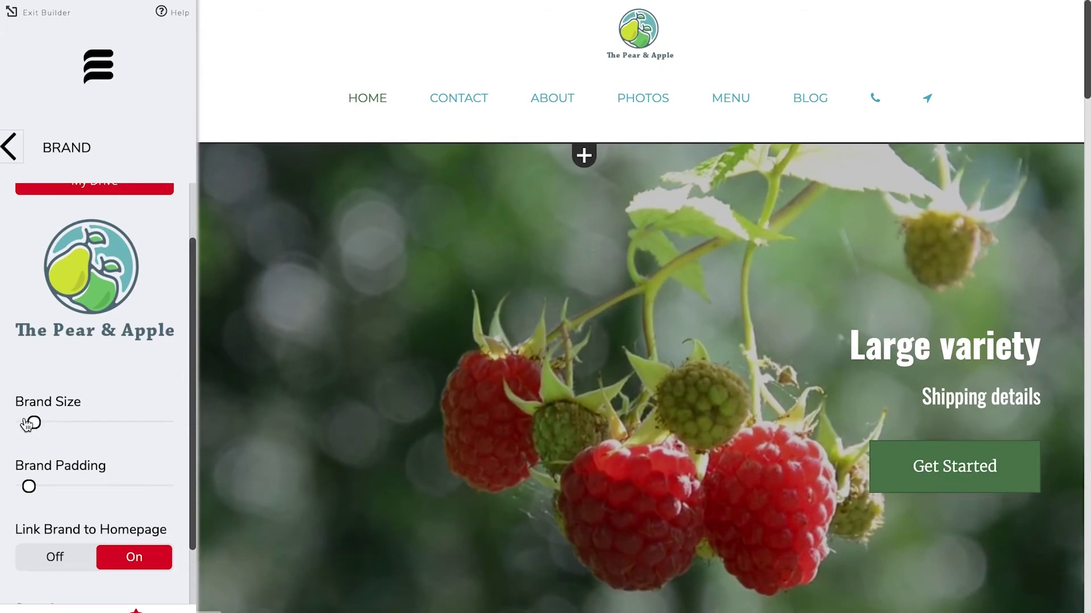
drag(63, 421, 83, 424)
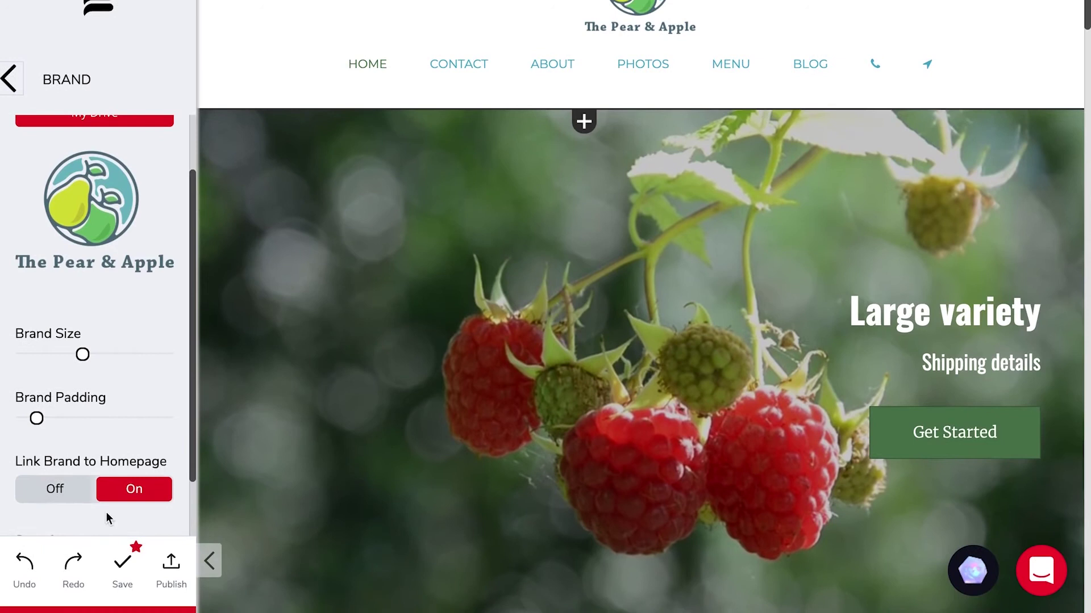
click(123, 571)
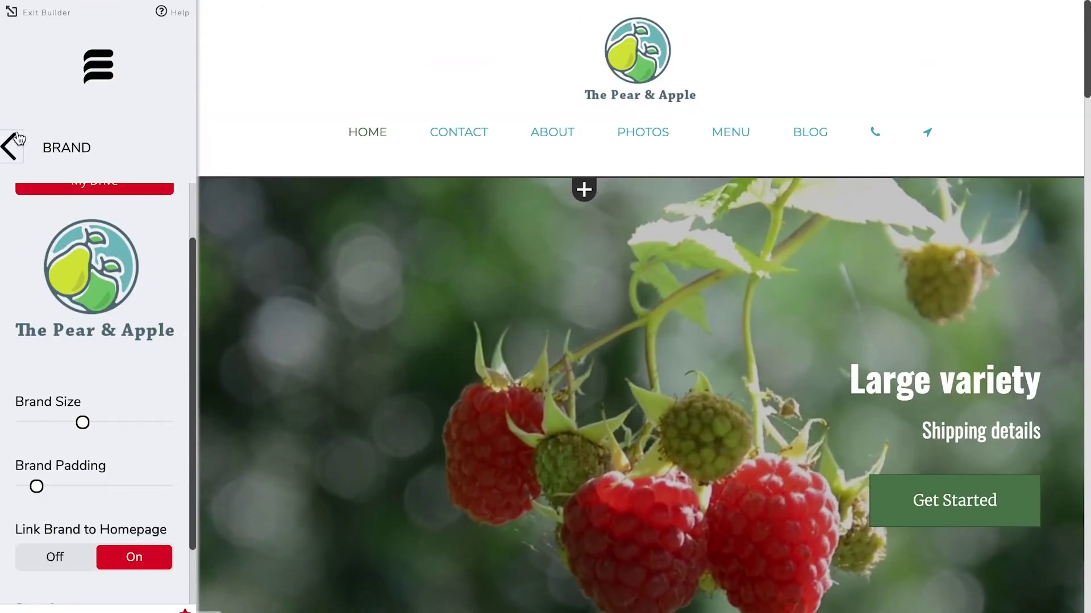
click(9, 149)
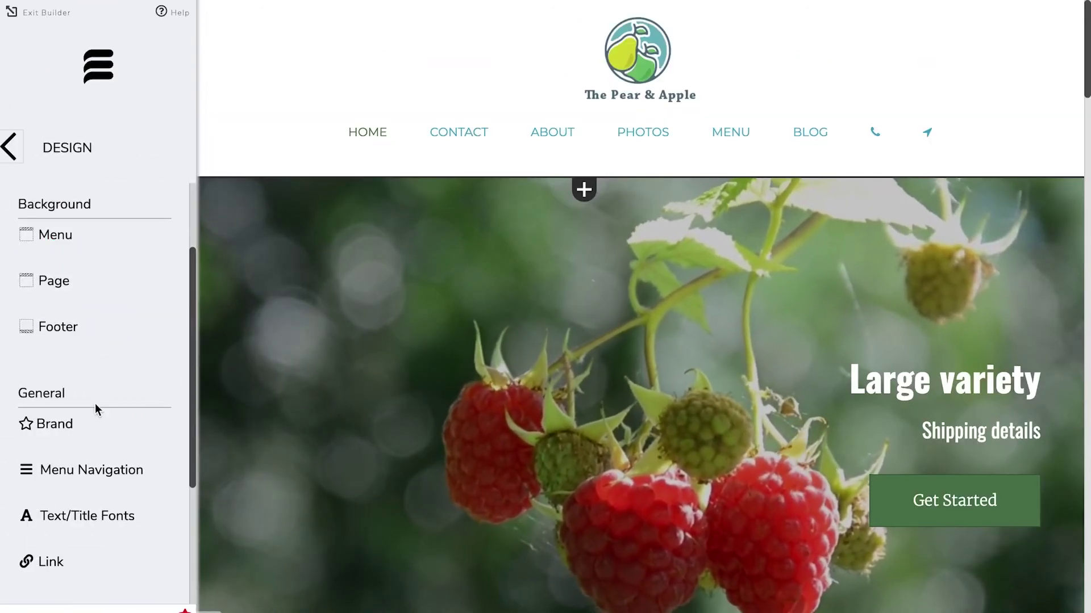
Step: Apply the Amatic SC and Andika font pairing to the site's titles and text and check it down the homepage
scroll(94, 403, down, 2)
scroll(94, 403, down, 1)
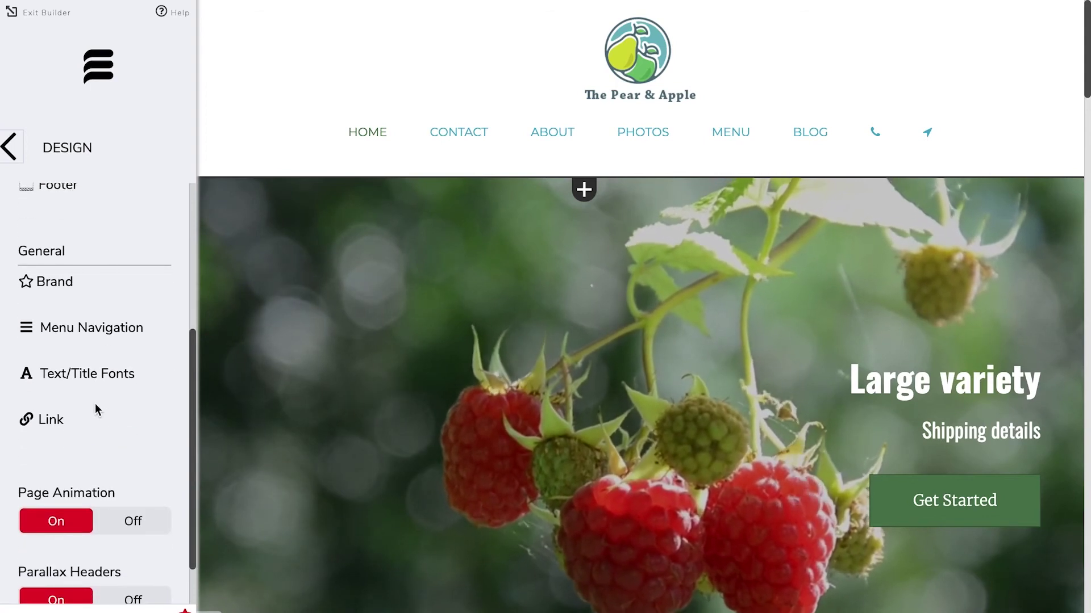
click(61, 375)
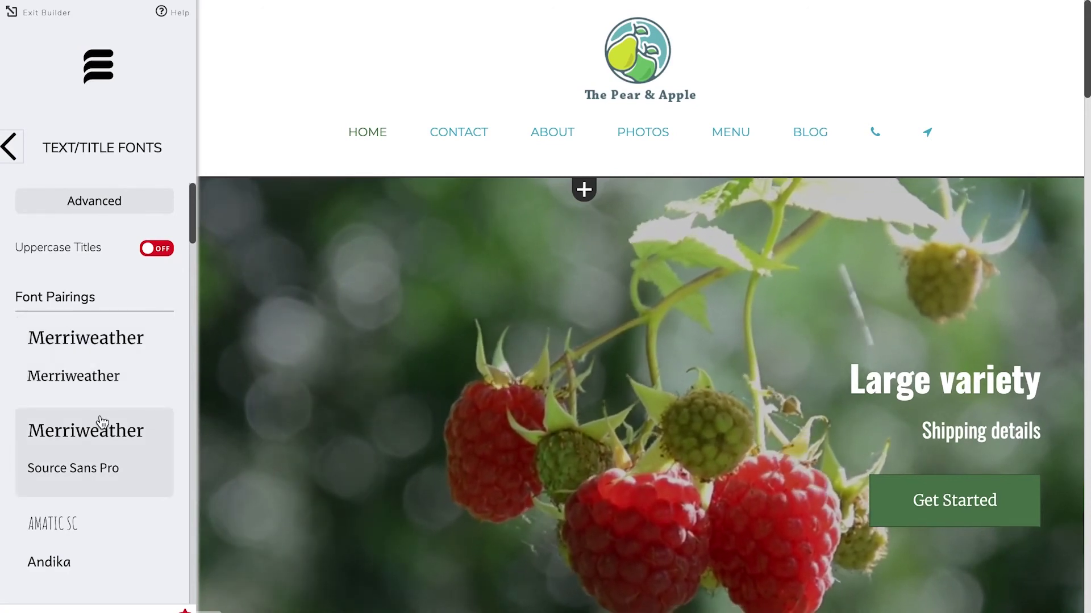
click(64, 535)
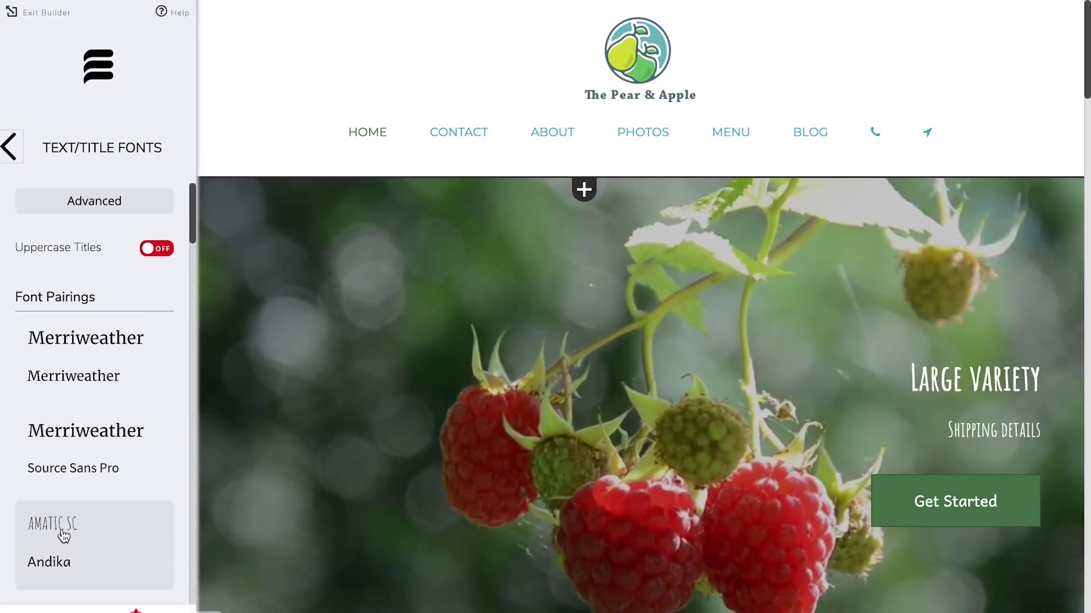
scroll(471, 544, down, 10)
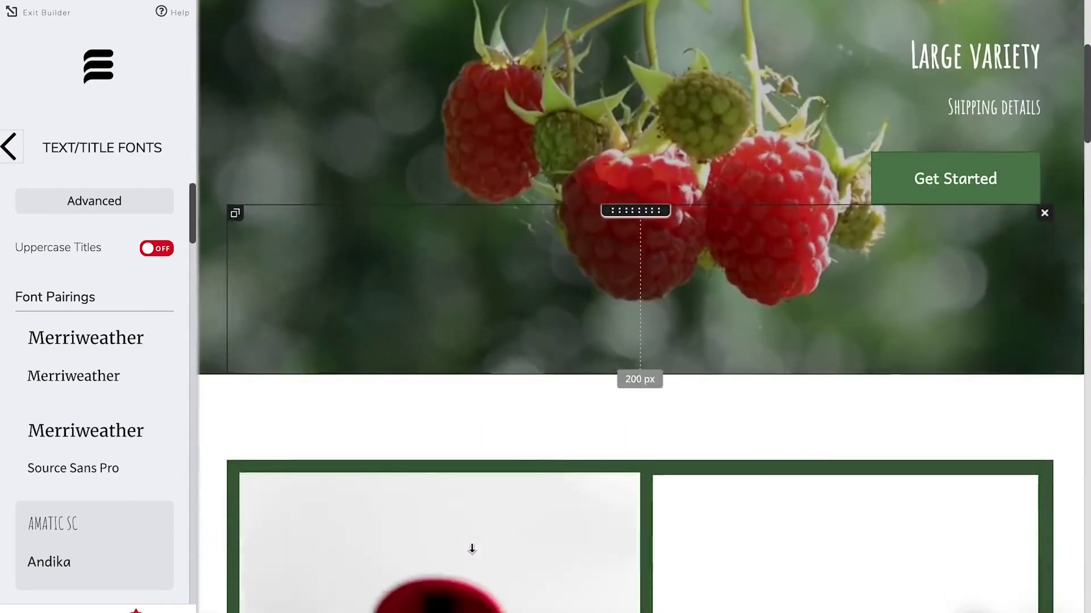
scroll(471, 548, down, 12)
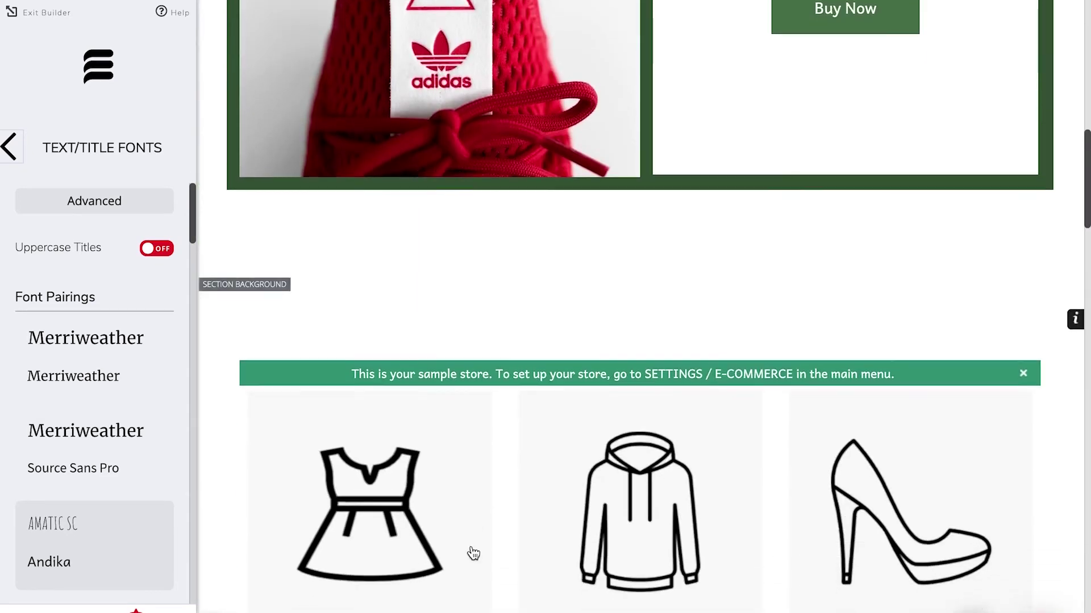
scroll(473, 554, down, 12)
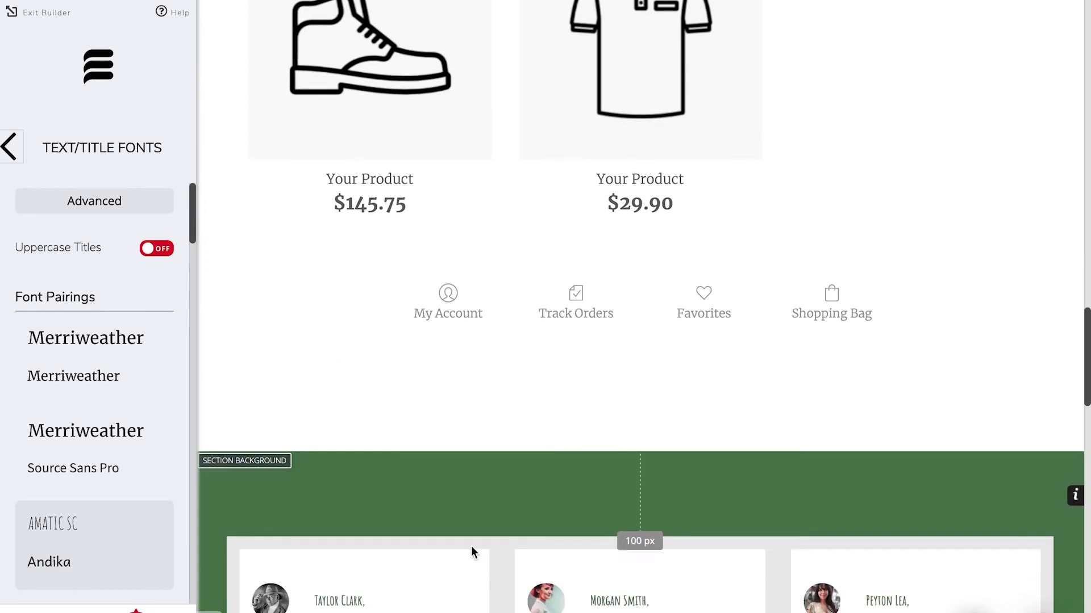
click(135, 381)
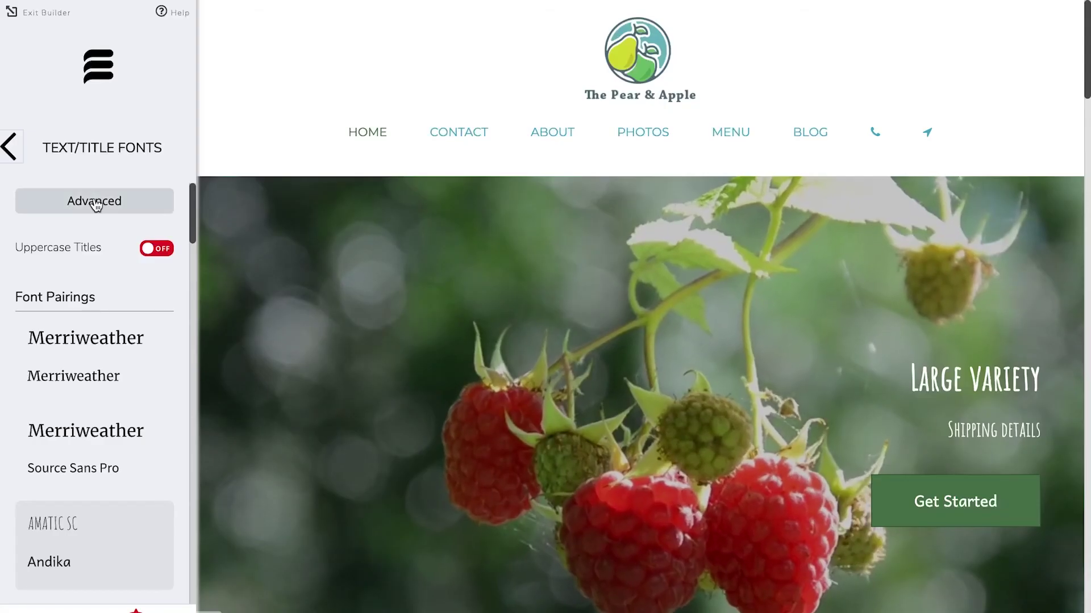
Step: Examine the advanced text and title font options, including titles font and color, text font, size, color and page scope
click(96, 207)
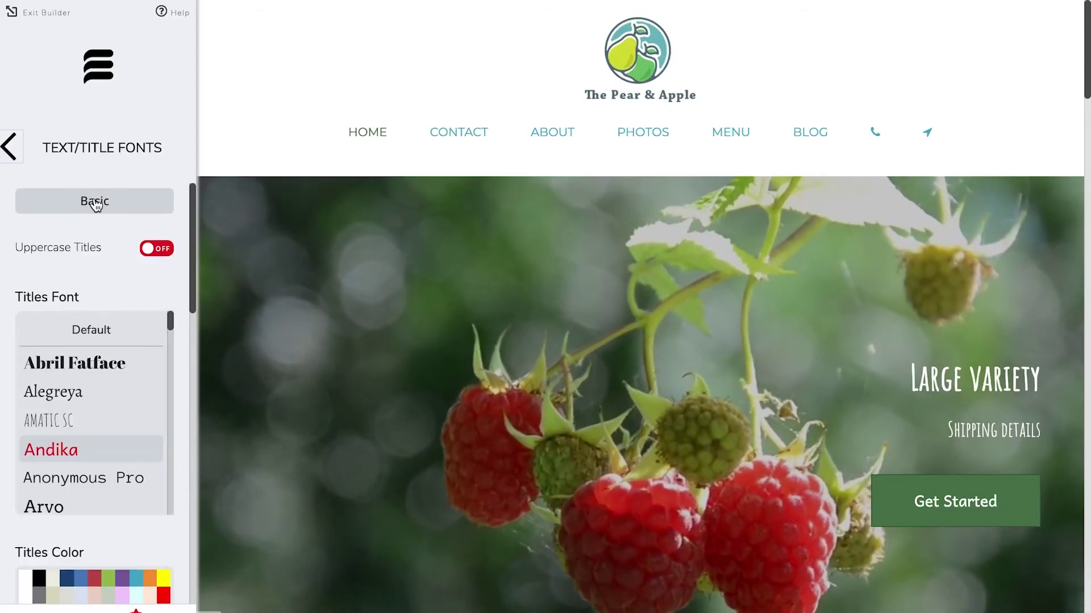
scroll(101, 424, down, 1)
scroll(101, 424, up, 1)
scroll(101, 423, down, 2)
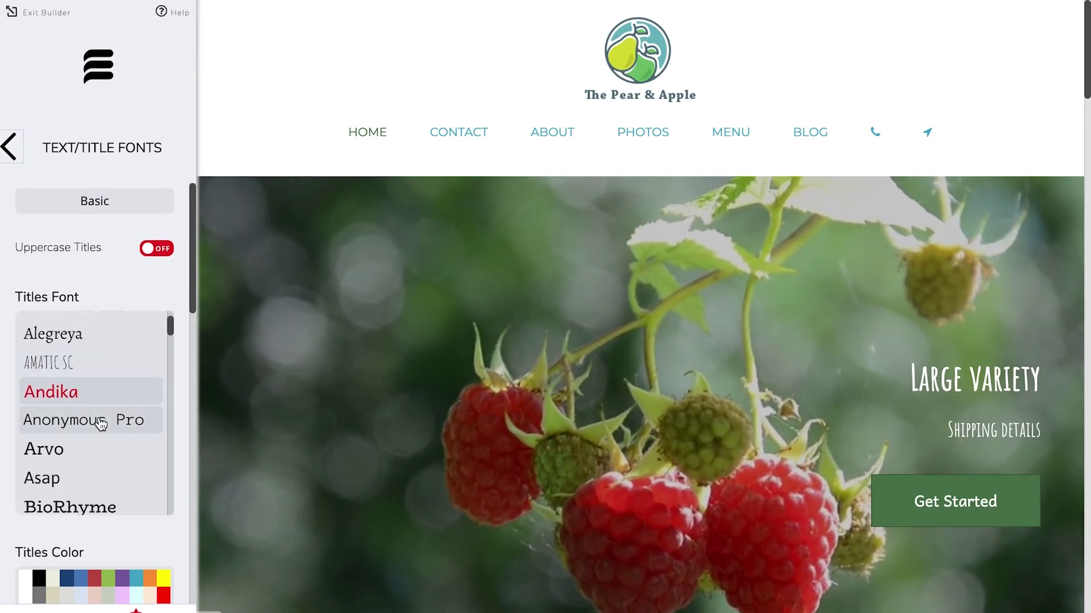
scroll(171, 489, down, 5)
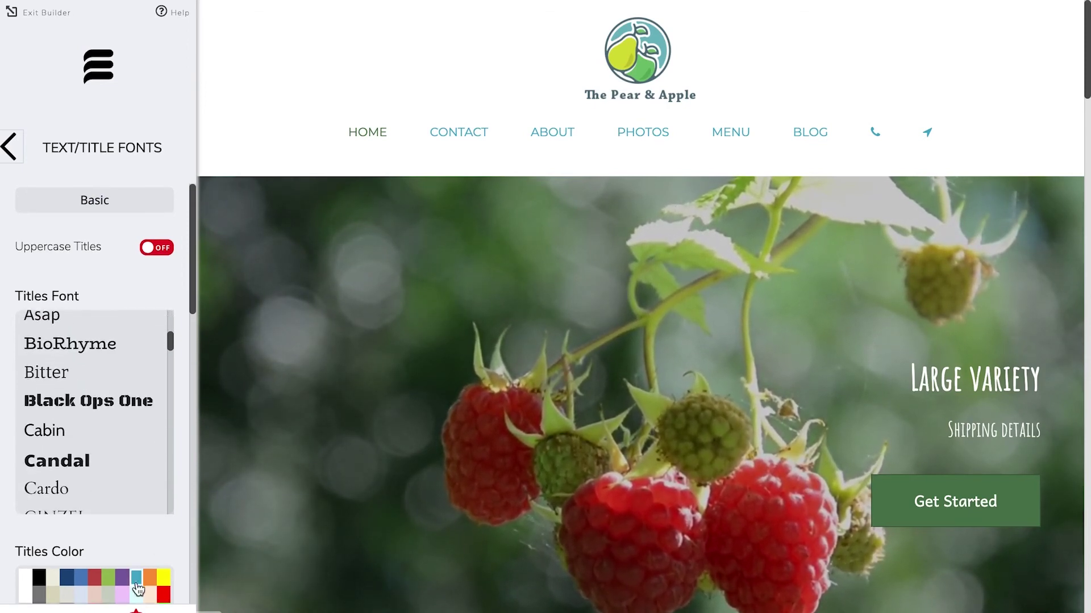
scroll(136, 588, down, 5)
scroll(138, 589, down, 2)
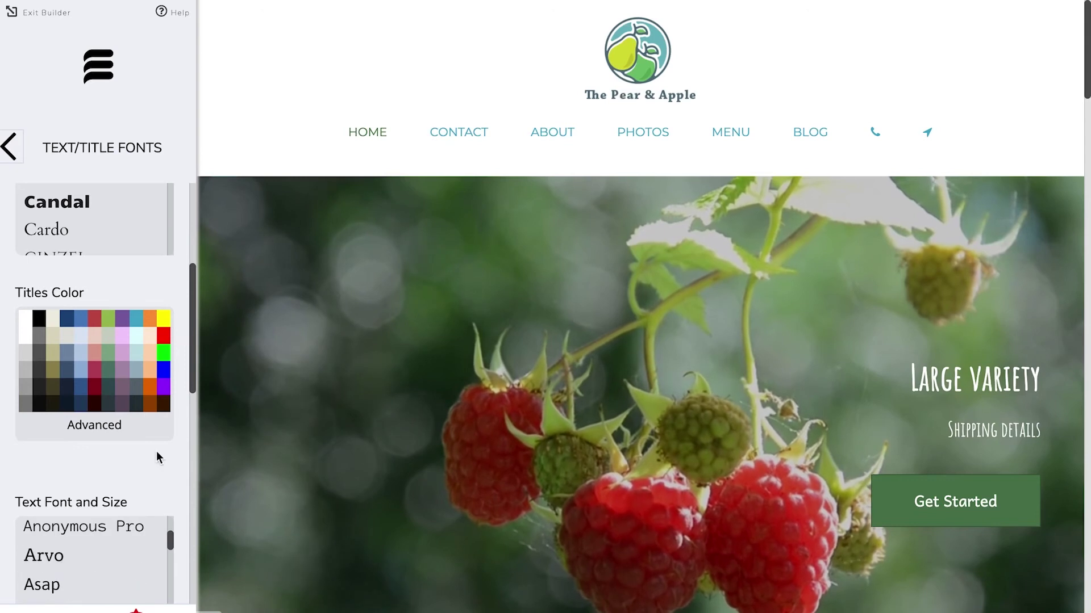
scroll(156, 451, down, 5)
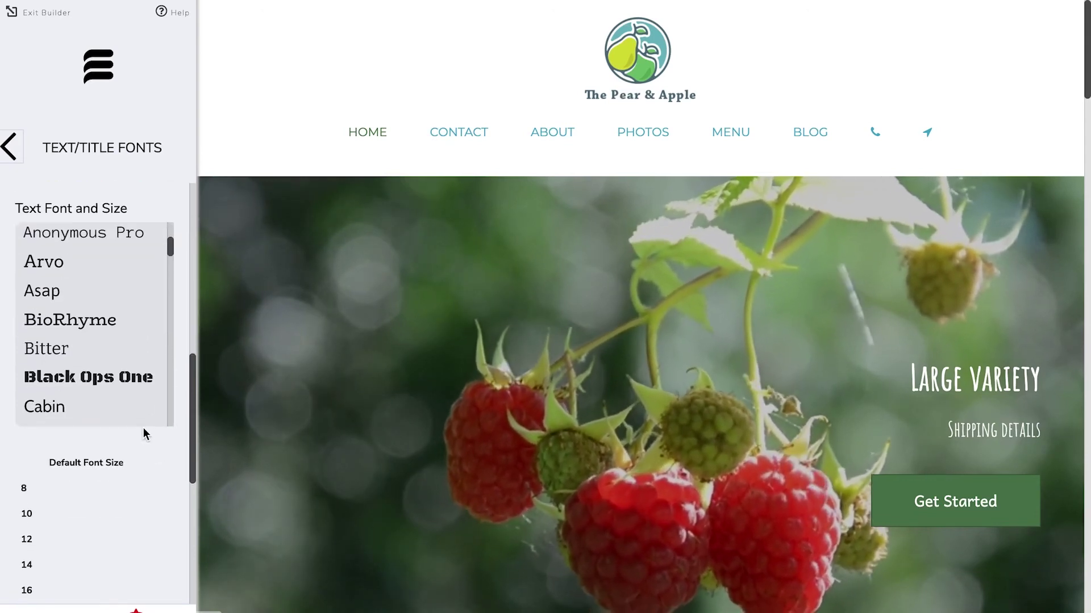
scroll(143, 429, down, 3)
scroll(151, 537, down, 3)
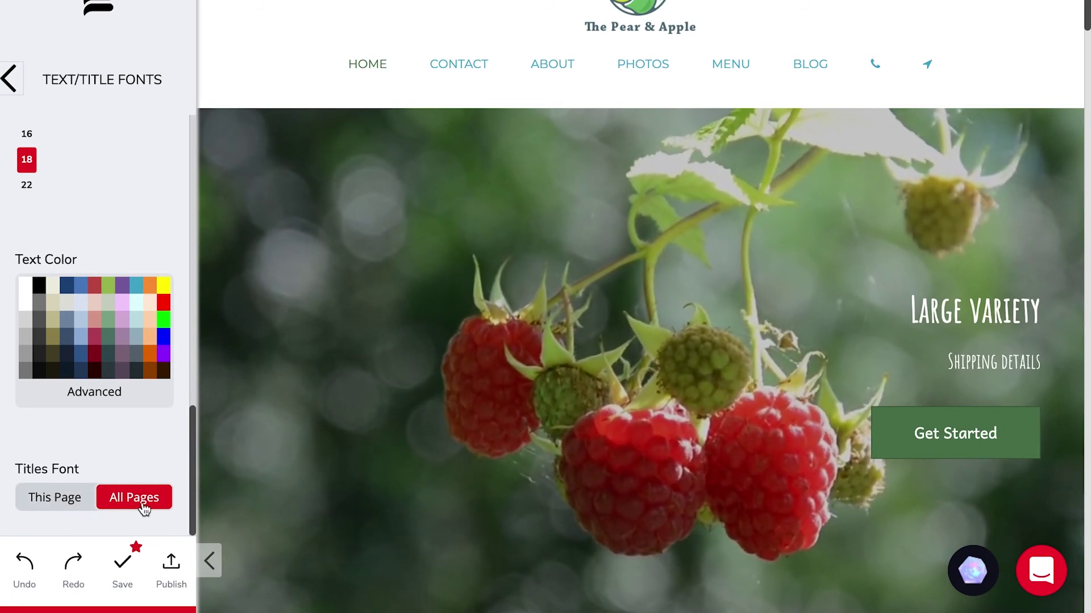
Step: Return to the design settings and save the website's font changes
click(12, 82)
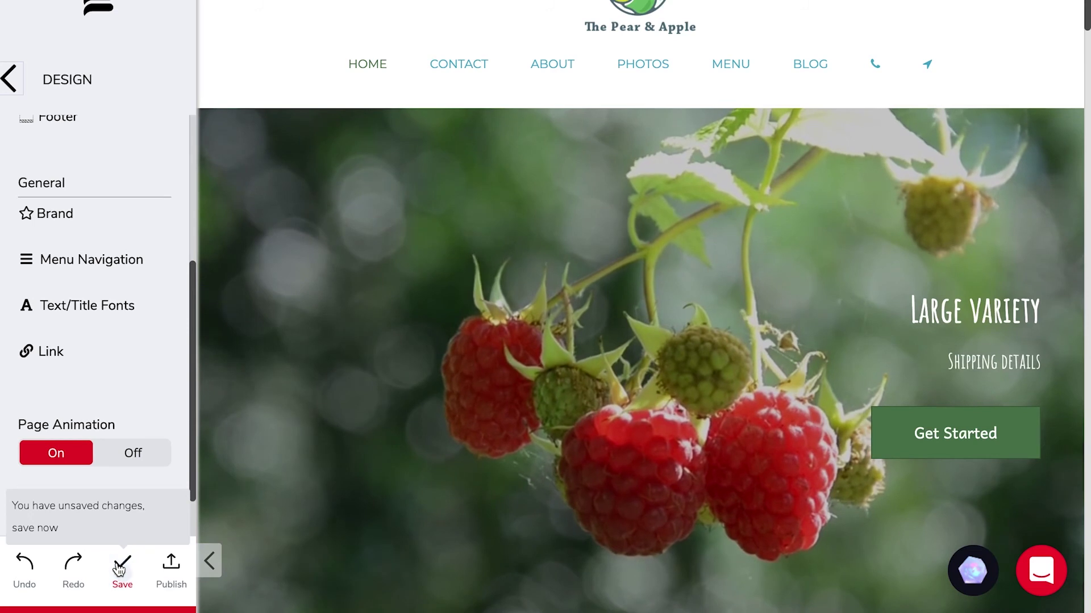
click(120, 570)
click(12, 83)
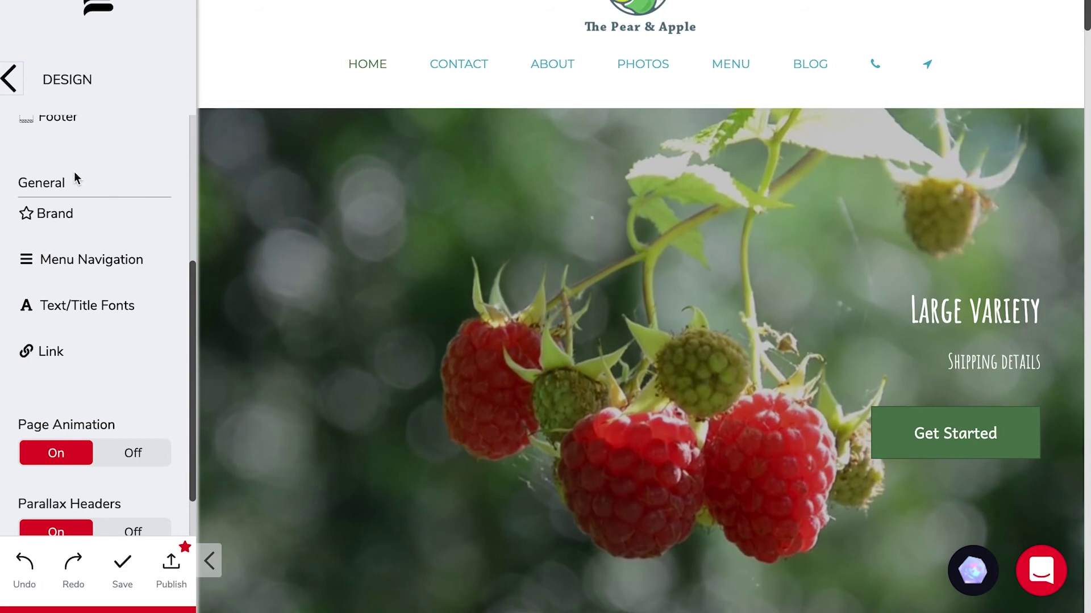
Step: Apply Style 5 as the website's overall look
scroll(83, 274, up, 4)
scroll(83, 273, up, 1)
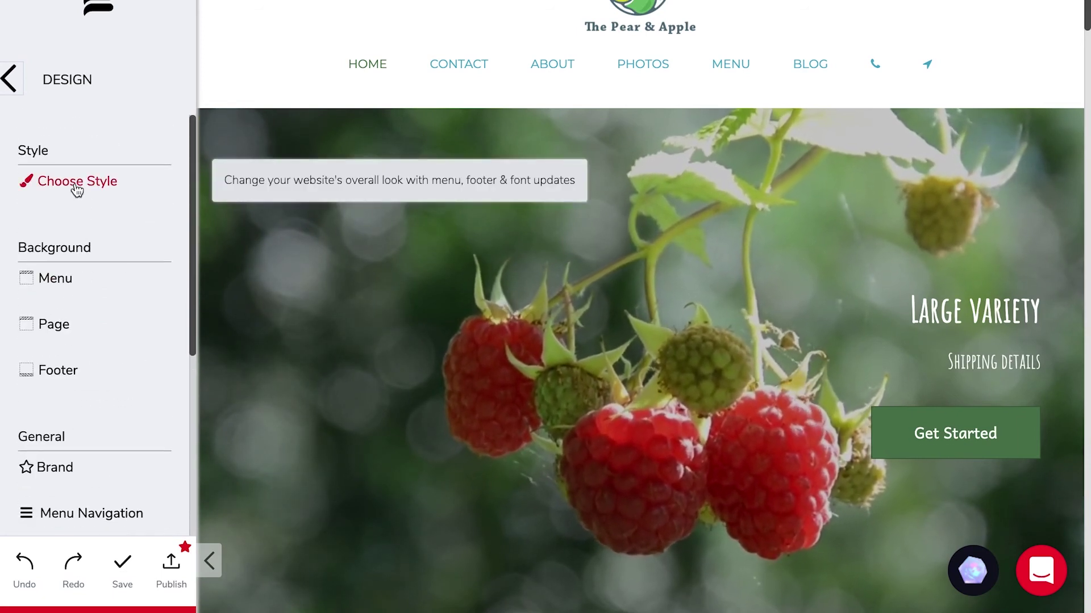
click(78, 189)
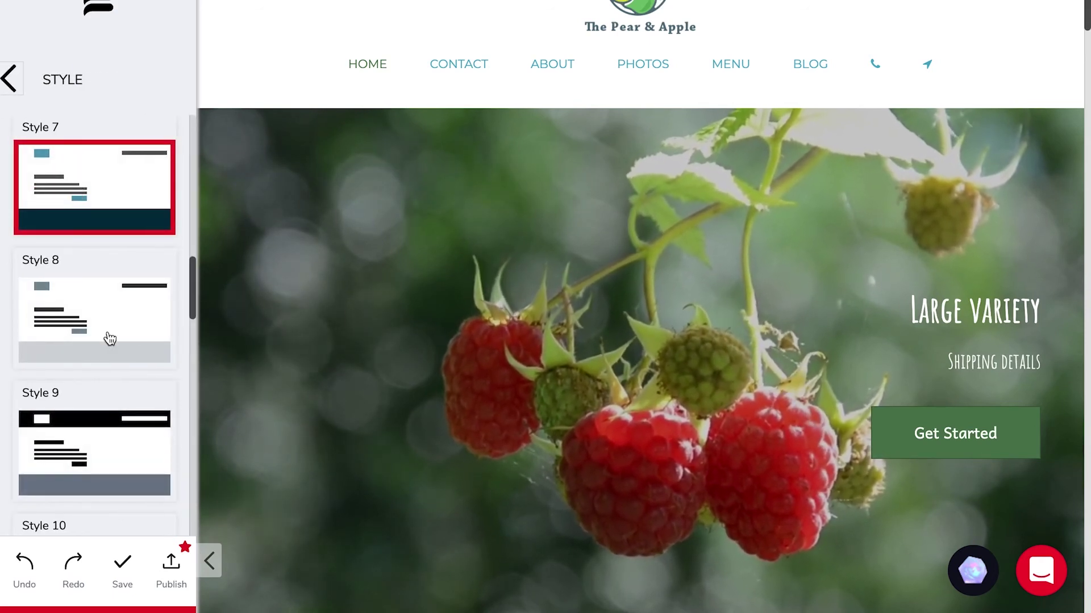
scroll(110, 338, up, 5)
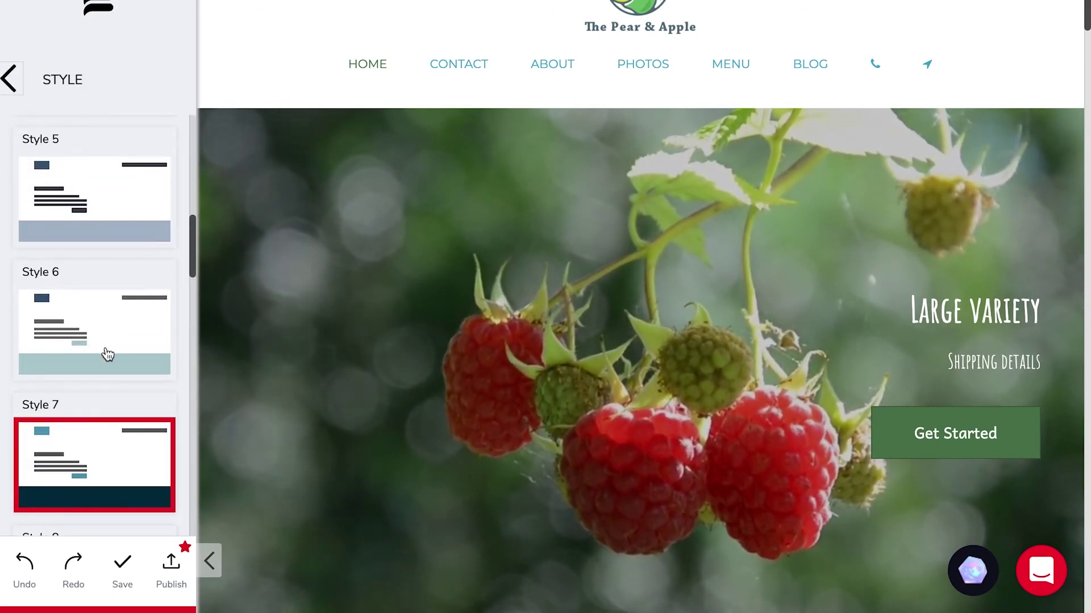
scroll(115, 293, up, 4)
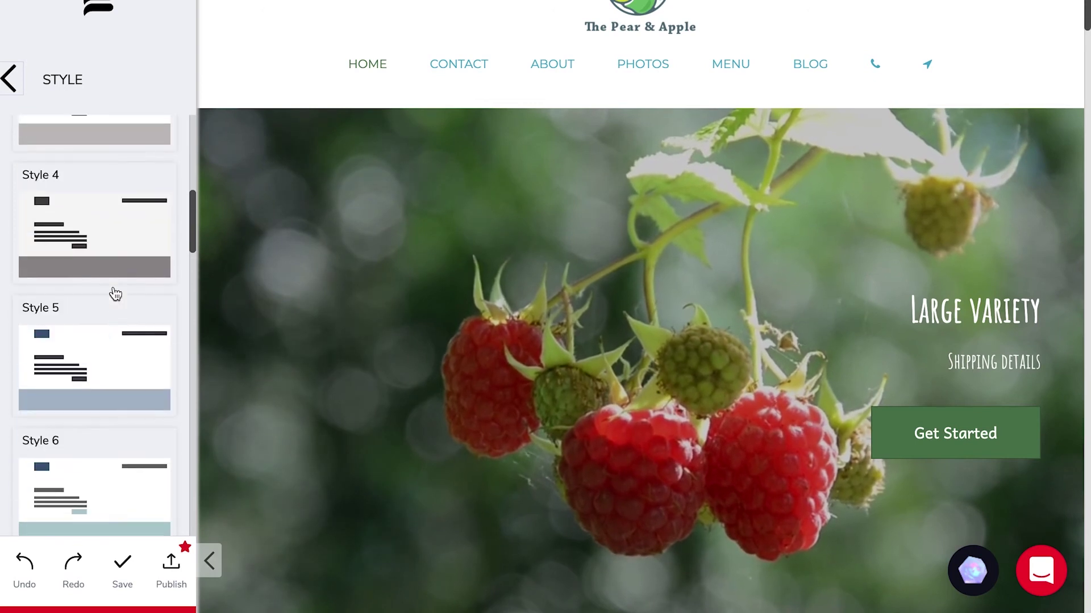
click(84, 362)
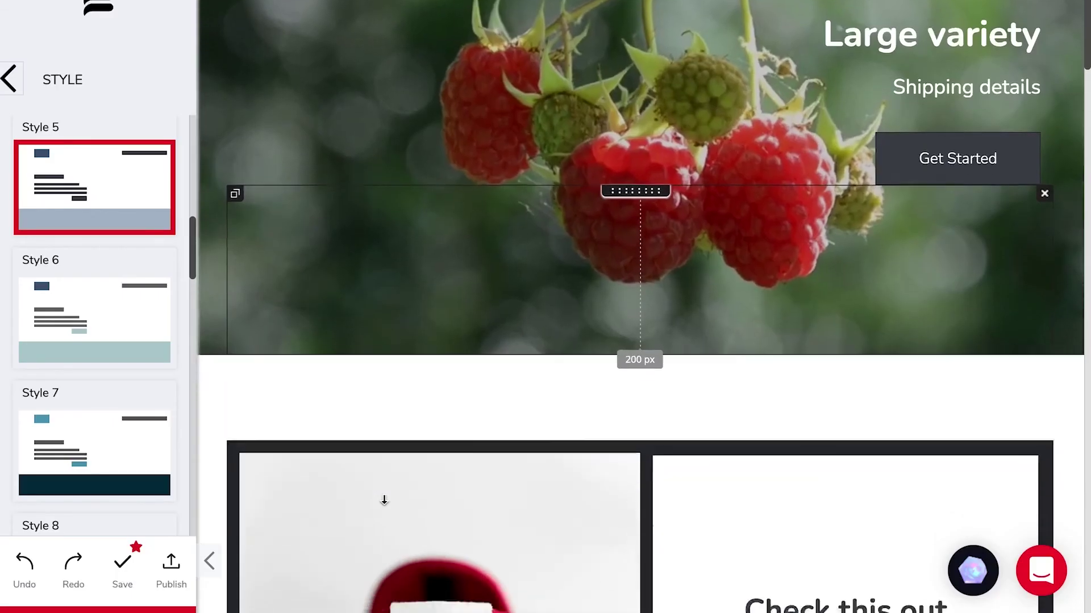
Step: Review how the applied style looks in the homepage's store, testimonial and gallery sections
scroll(383, 499, down, 4)
scroll(384, 499, down, 15)
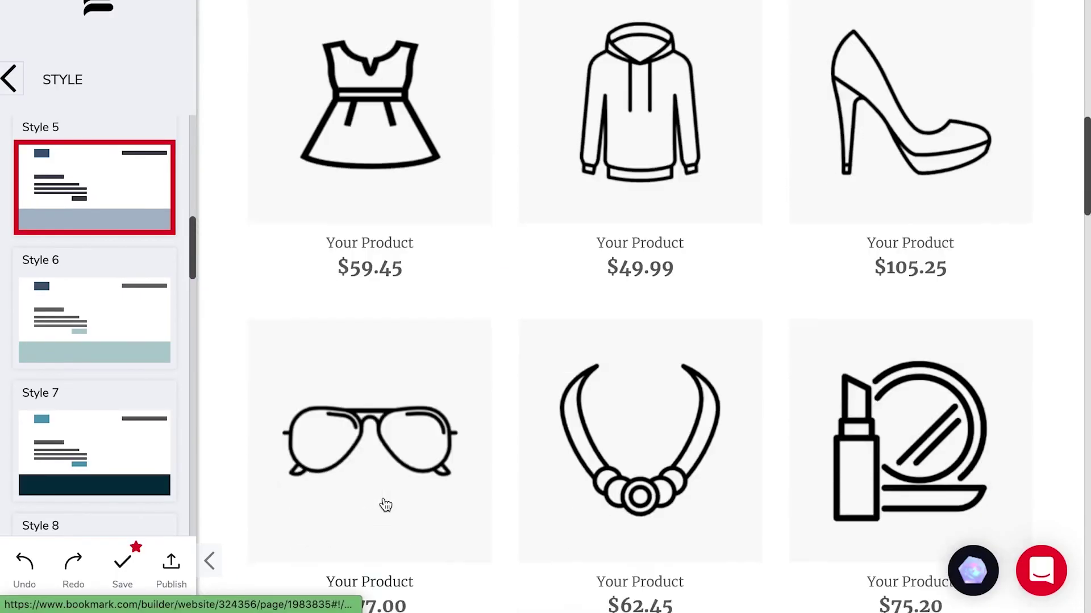
scroll(385, 502, down, 12)
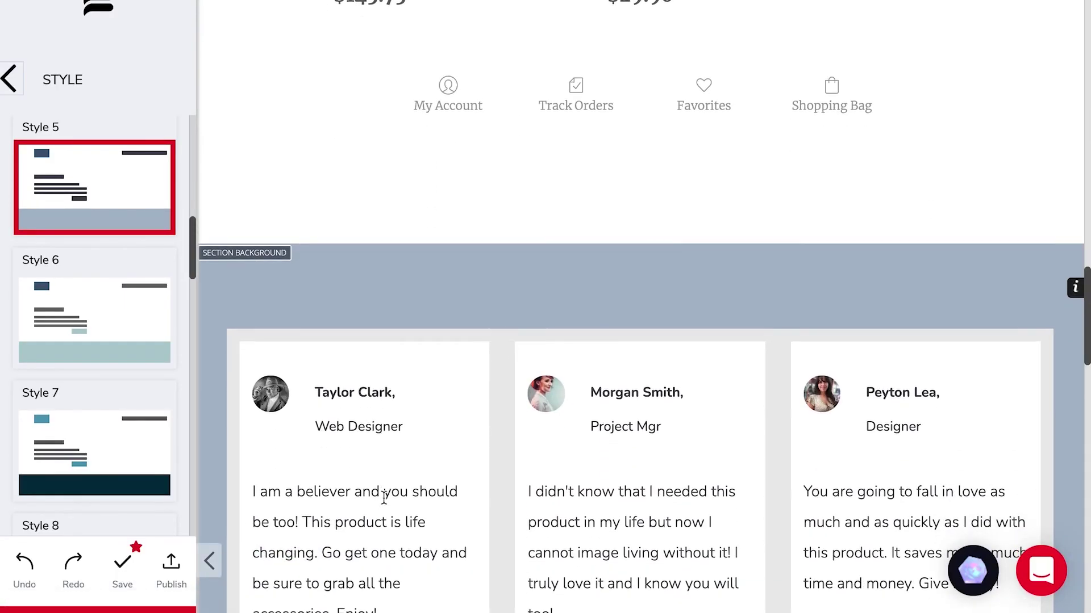
scroll(384, 500, down, 10)
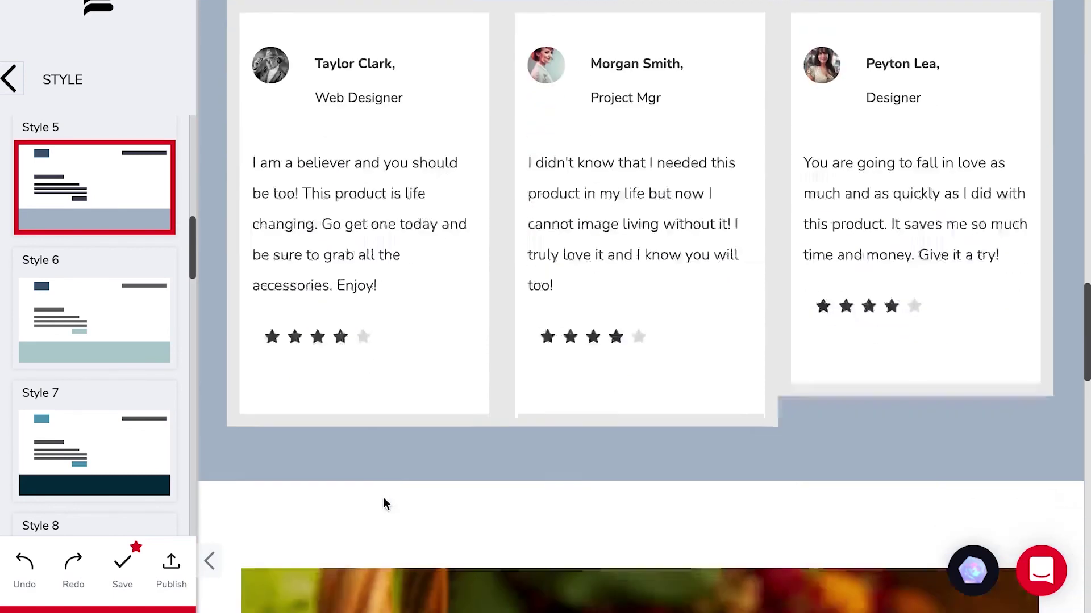
scroll(383, 499, down, 5)
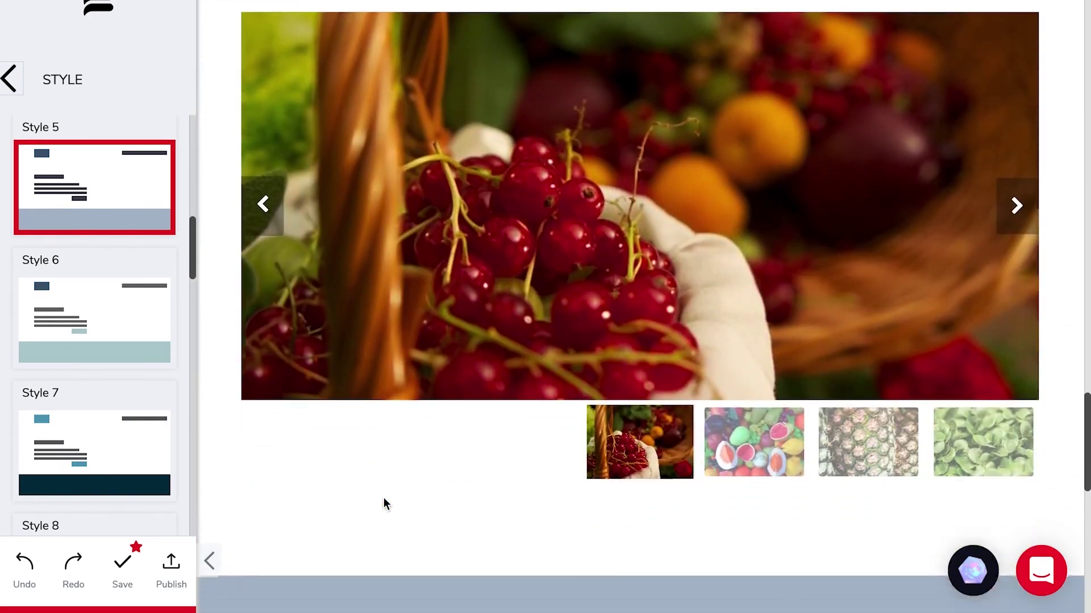
scroll(383, 500, up, 20)
scroll(383, 497, up, 10)
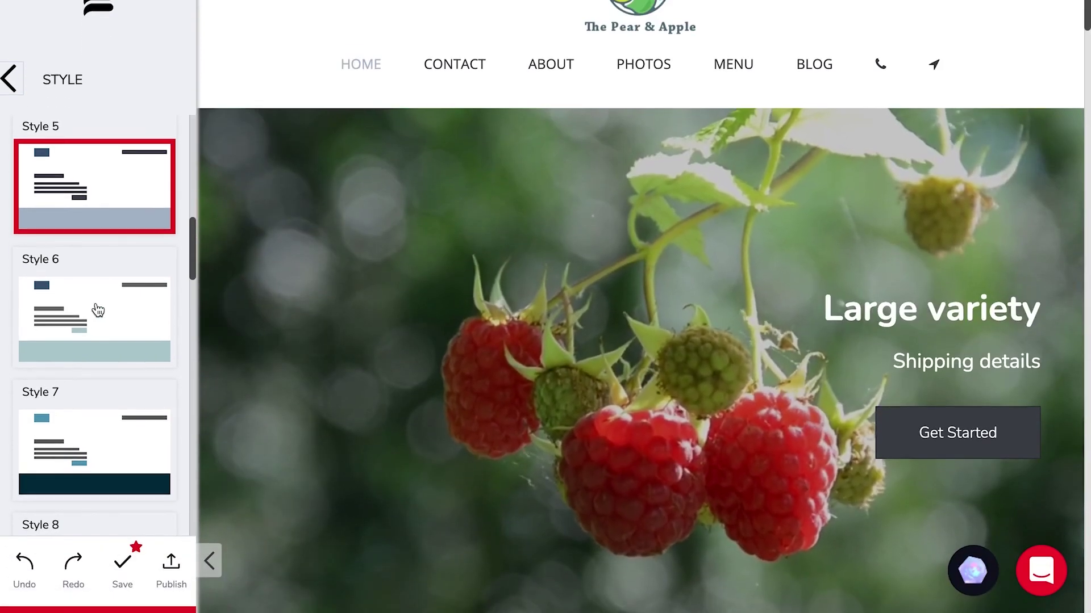
Step: Try Style 10 on the website, undo it, and leave the style choices
scroll(96, 301, down, 10)
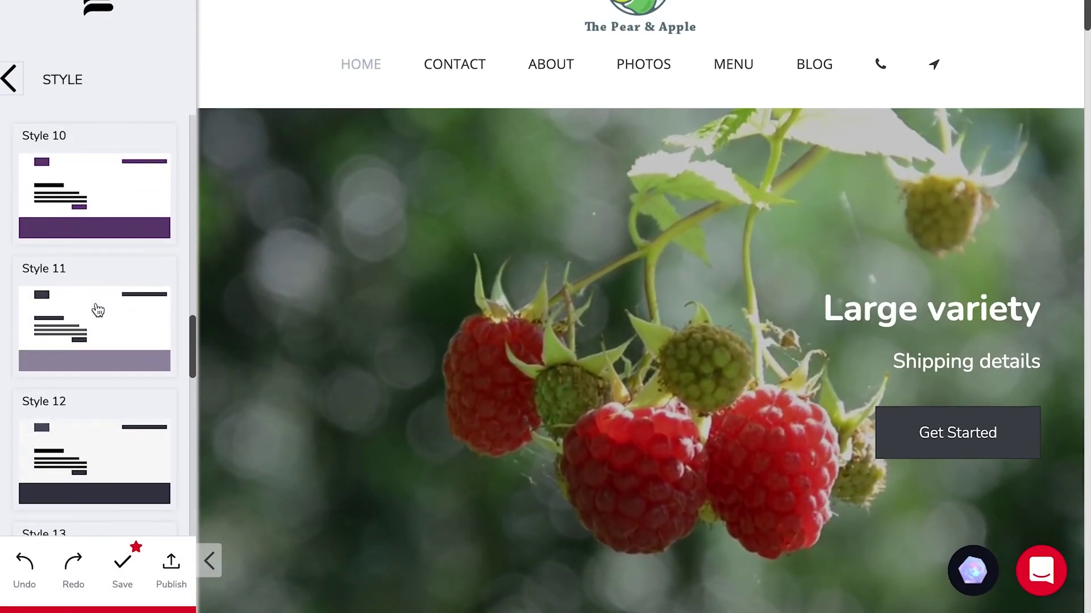
click(93, 218)
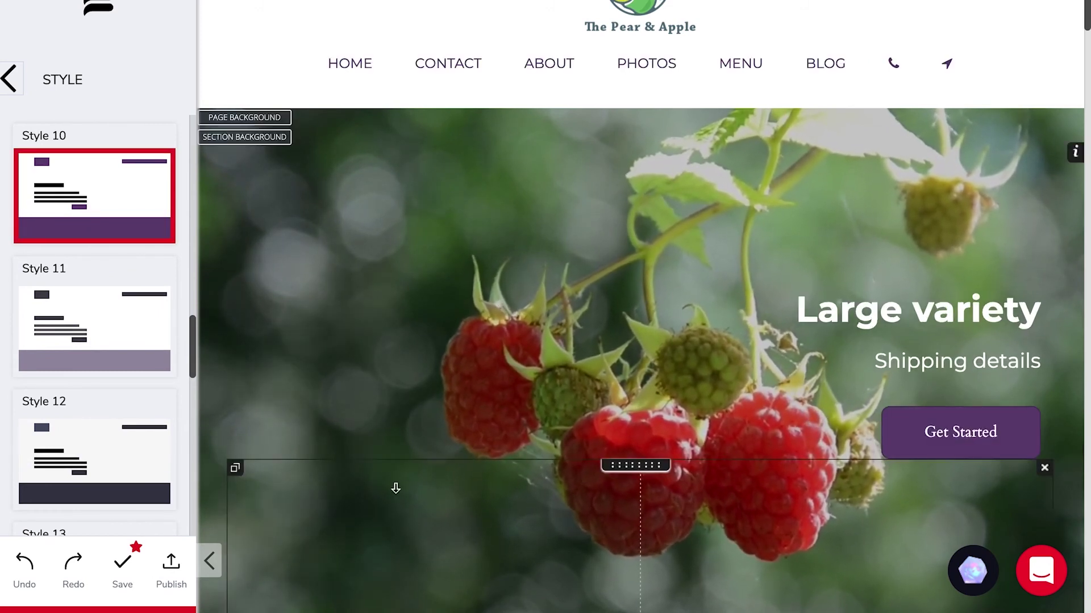
scroll(396, 489, down, 3)
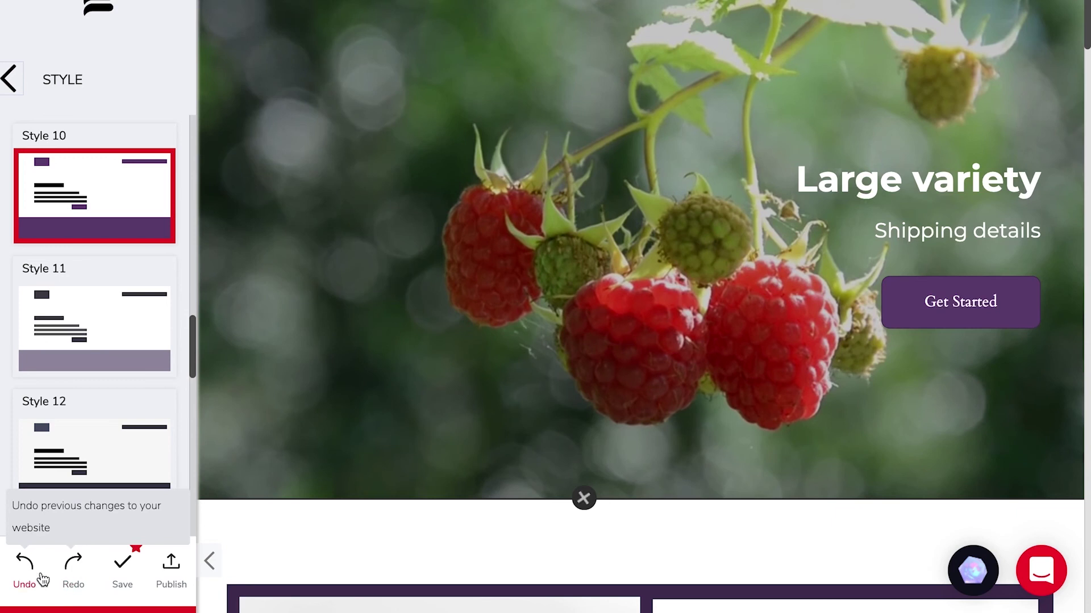
click(25, 567)
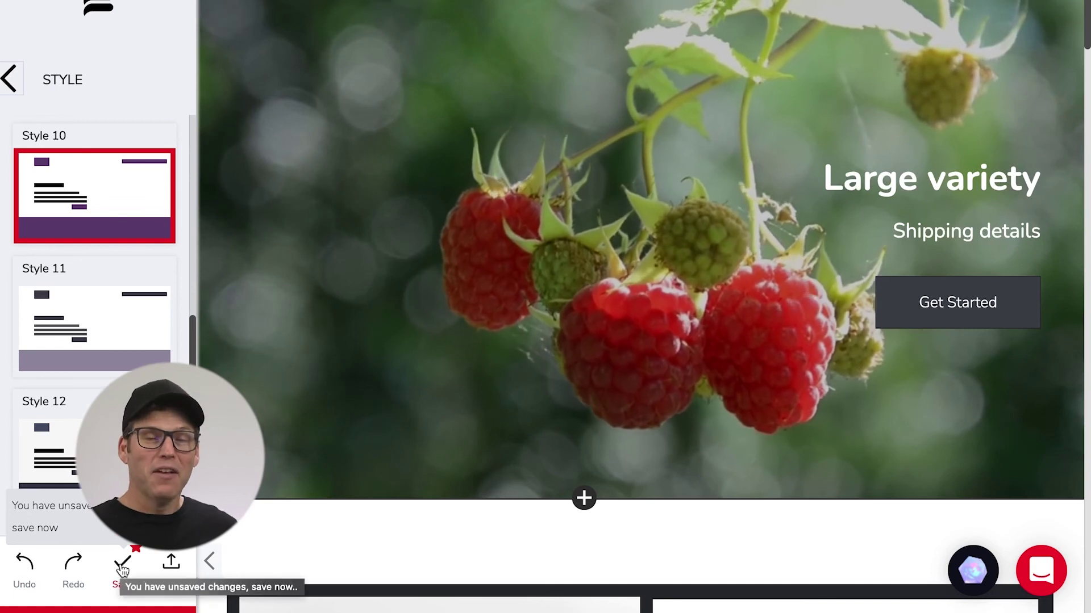
scroll(284, 445, up, 3)
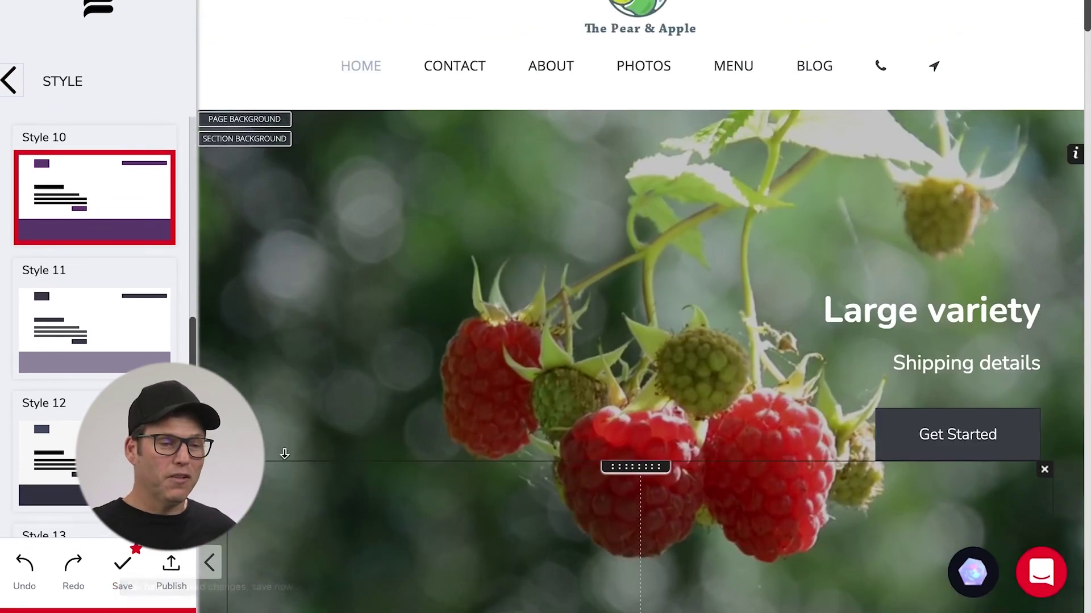
click(10, 78)
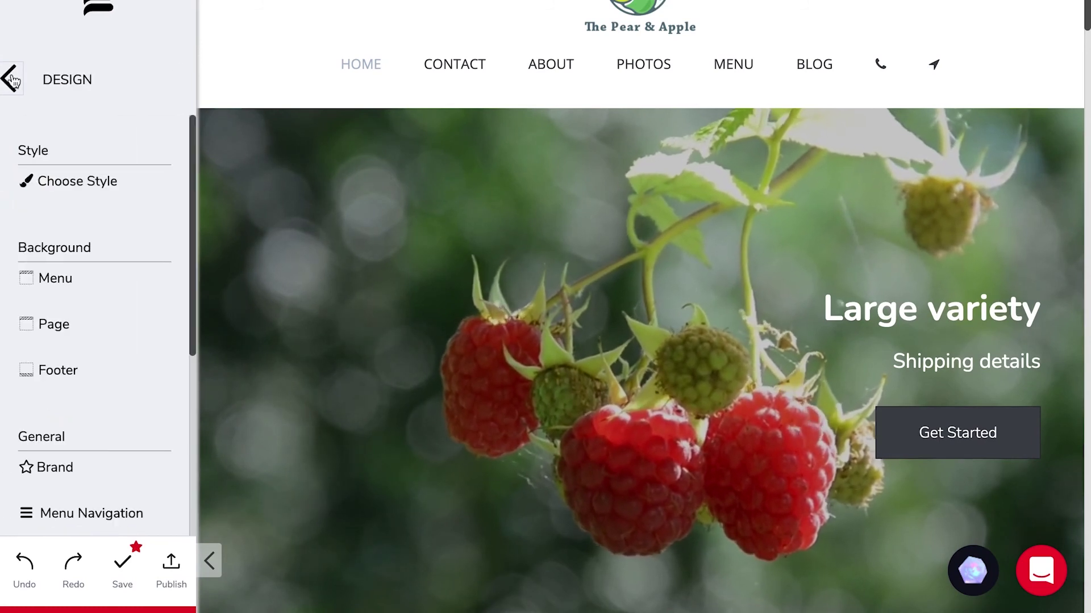
click(13, 79)
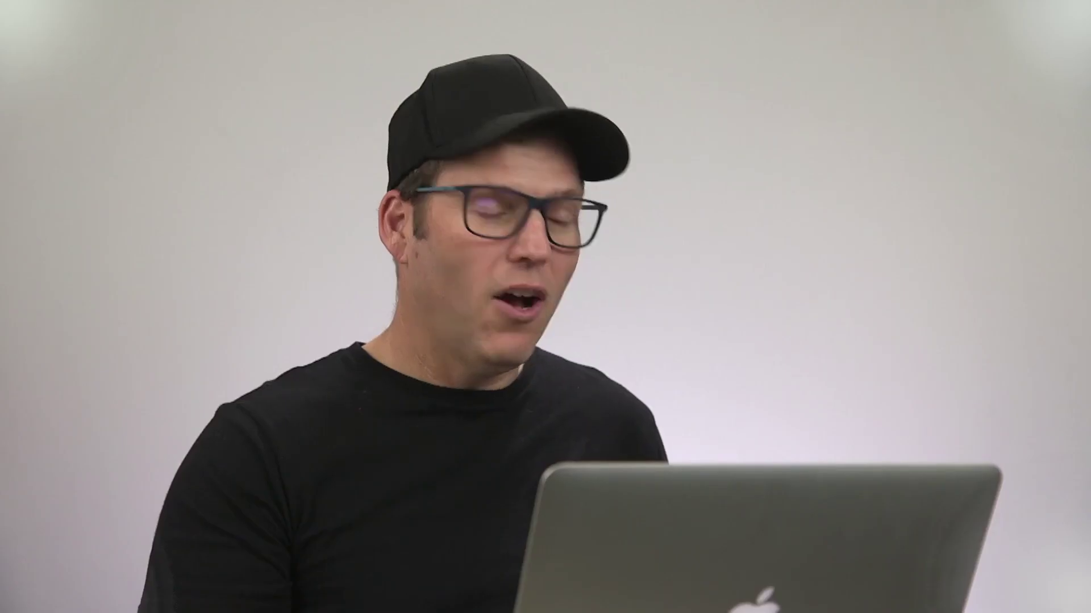